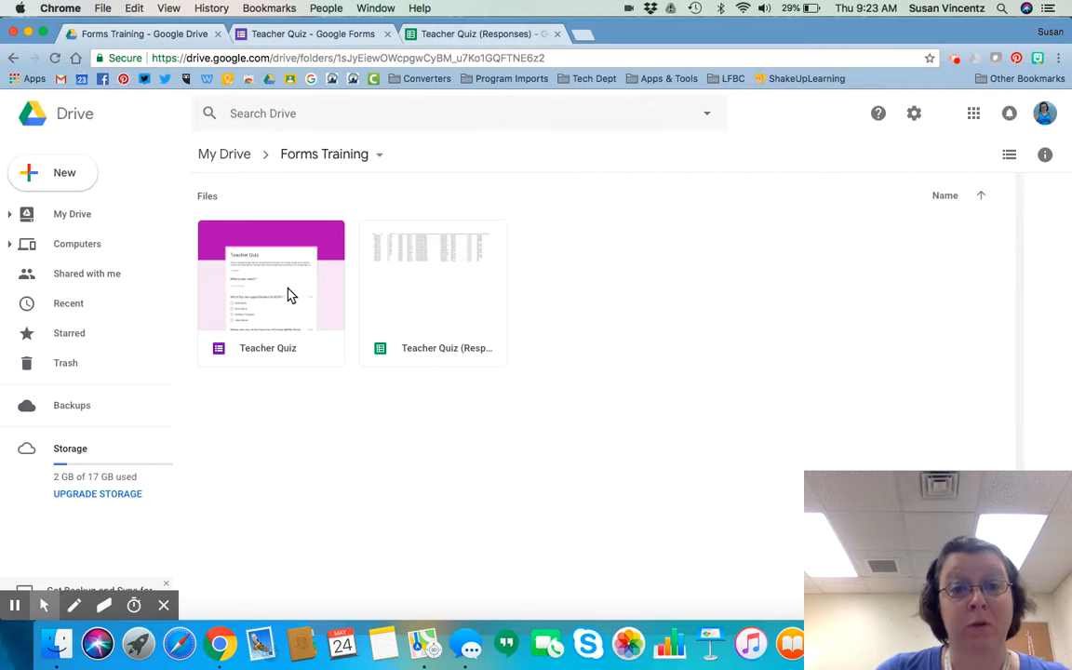
Open the Teacher Quiz form's responses and review the summary, including the points distribution and the meaning of frequently missed questions
{"action": "left_click", "coordinate": [343, 37]}
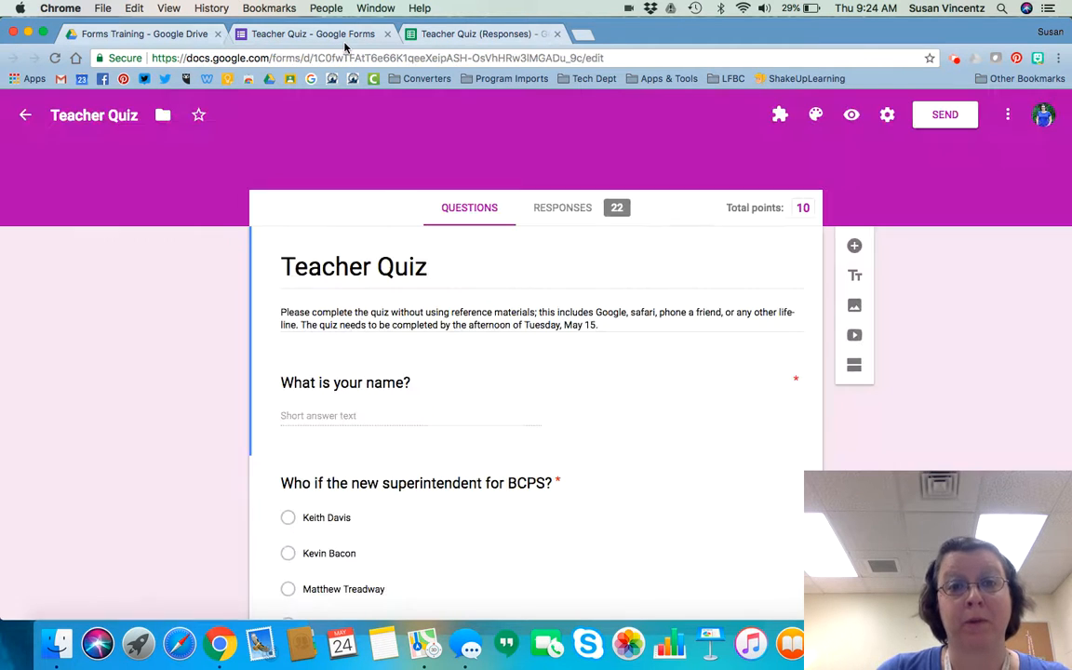
{"action": "left_click", "coordinate": [550, 207]}
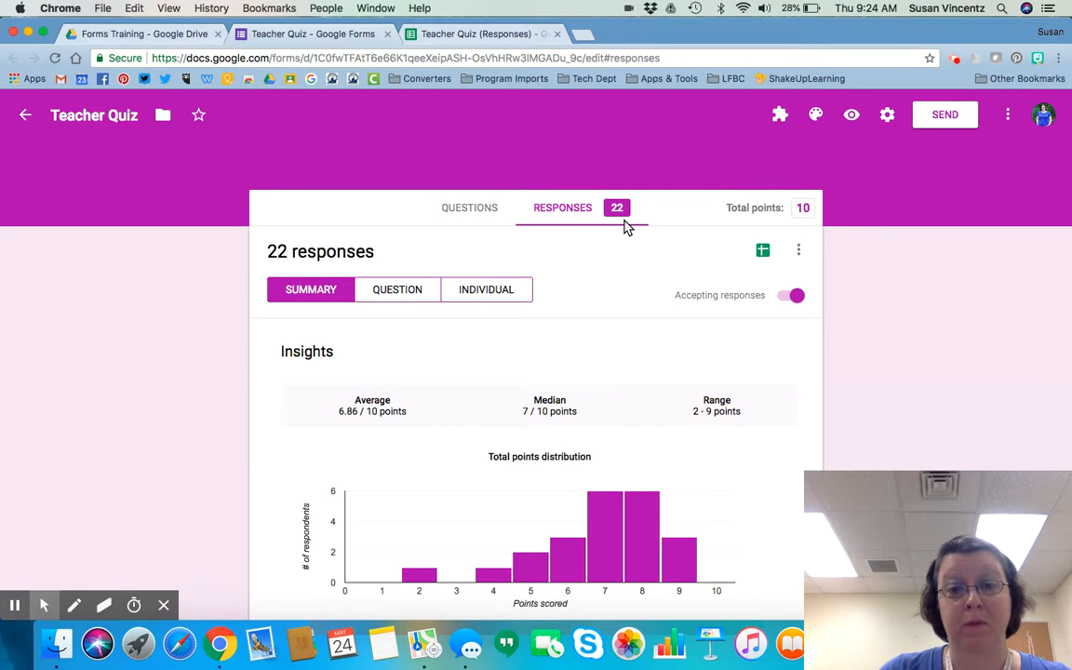
{"action": "scroll", "coordinate": [600, 406], "scroll_direction": "down", "scroll_amount": 6}
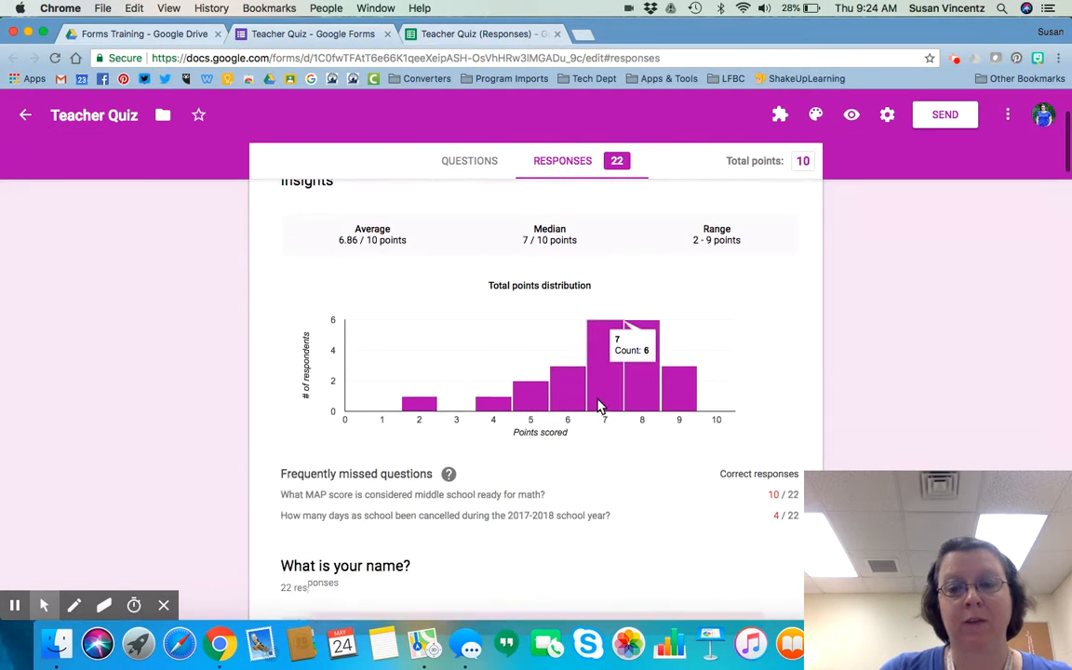
{"action": "scroll", "coordinate": [601, 405], "scroll_direction": "down", "scroll_amount": 8}
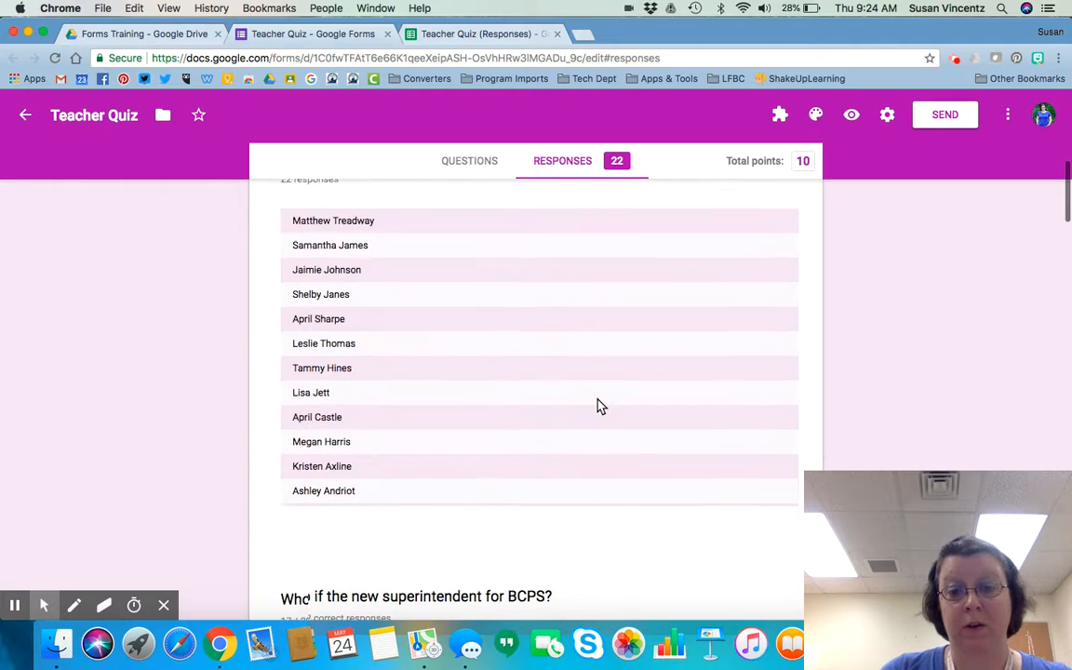
{"action": "scroll", "coordinate": [600, 406], "scroll_direction": "up", "scroll_amount": 5}
{"action": "scroll", "coordinate": [600, 406], "scroll_direction": "up", "scroll_amount": 10}
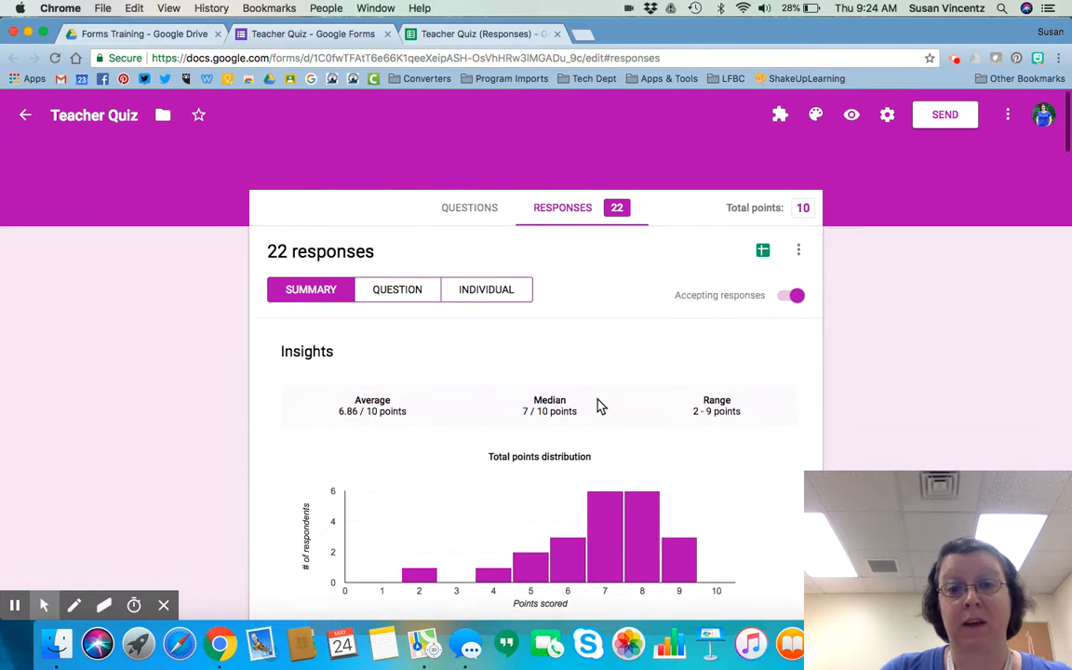
{"action": "scroll", "coordinate": [600, 406], "scroll_direction": "down", "scroll_amount": 3}
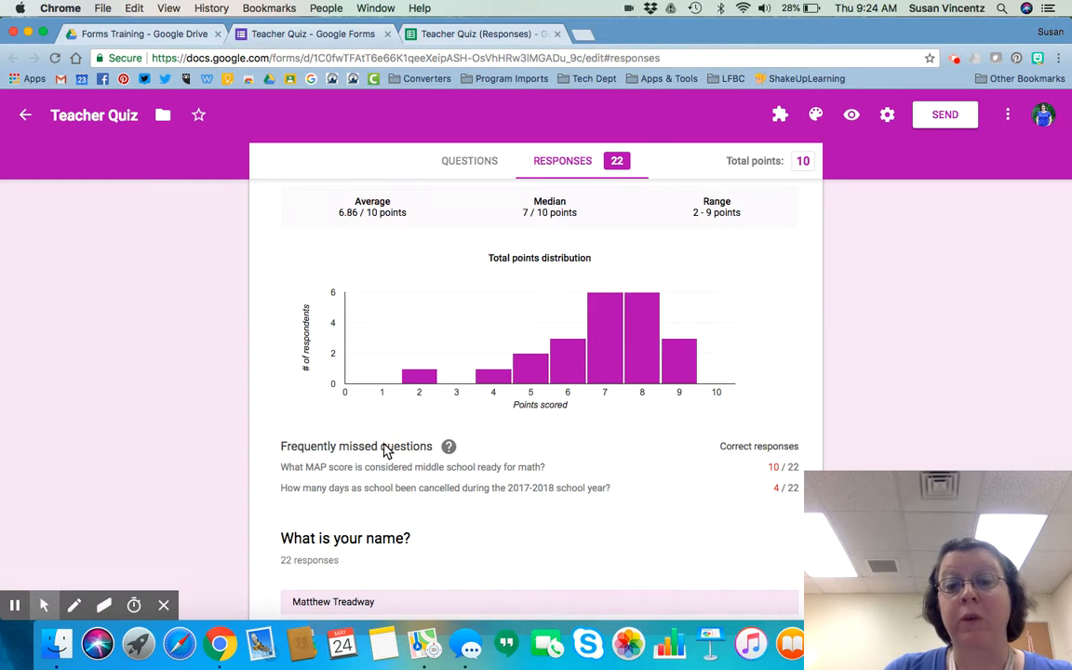
{"action": "mouse_move", "coordinate": [448, 450]}
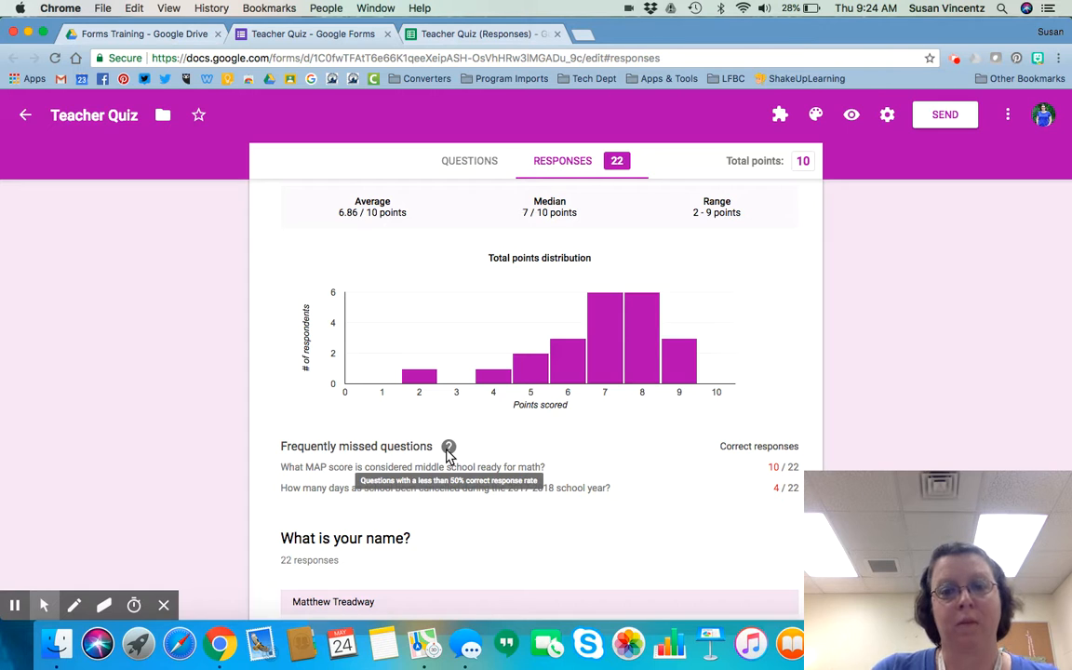
View the quiz responses by question and by individual respondent
{"action": "scroll", "coordinate": [448, 454], "scroll_direction": "up", "scroll_amount": 3}
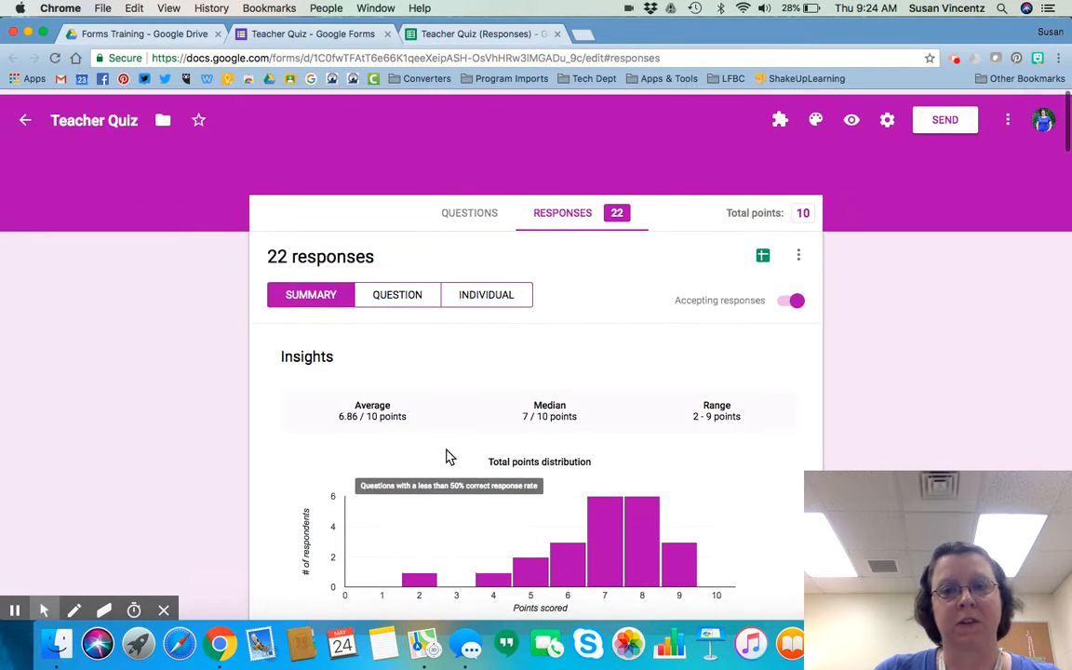
{"action": "left_click", "coordinate": [406, 292]}
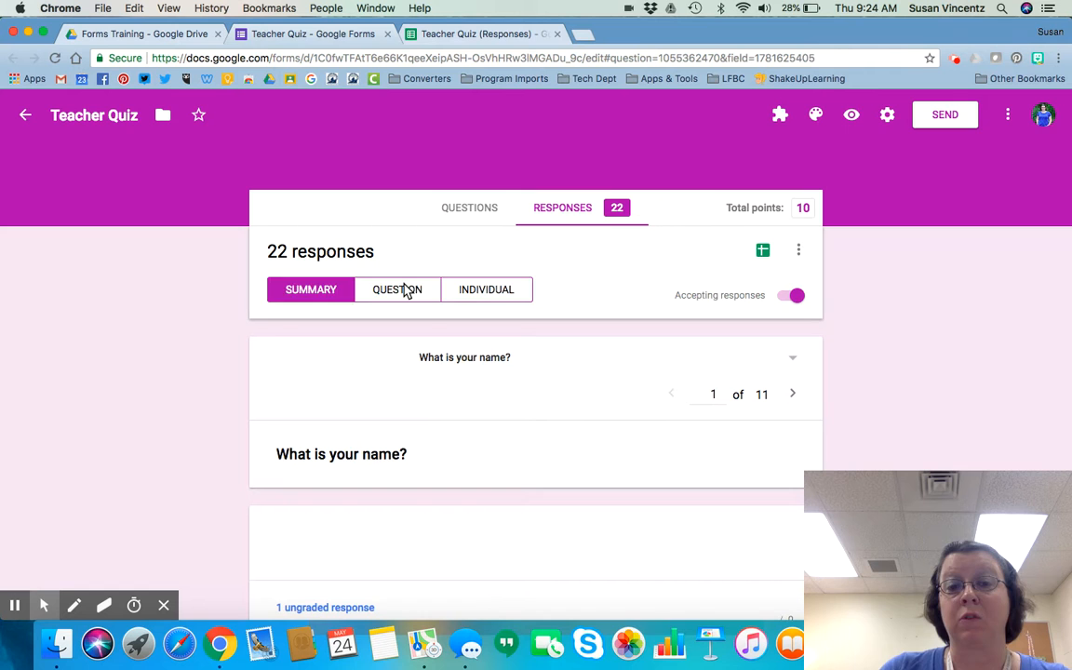
{"action": "left_click", "coordinate": [495, 299]}
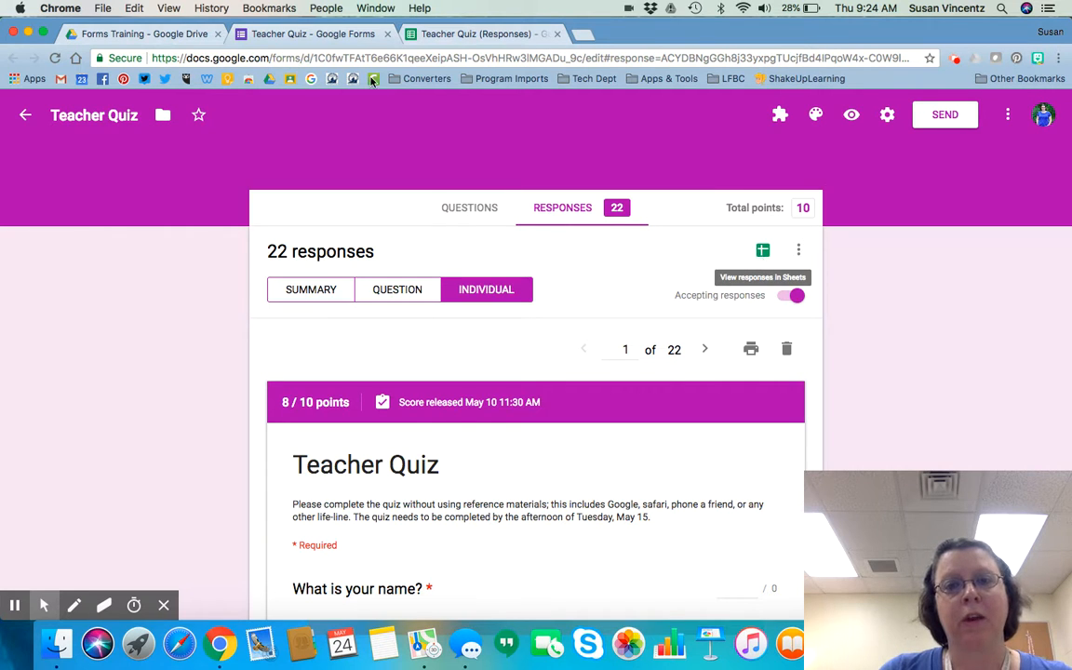
Look at the Forms Training folder in Drive, and open the Teacher Quiz (Responses) spreadsheet to look over the answers
{"action": "left_click", "coordinate": [146, 33]}
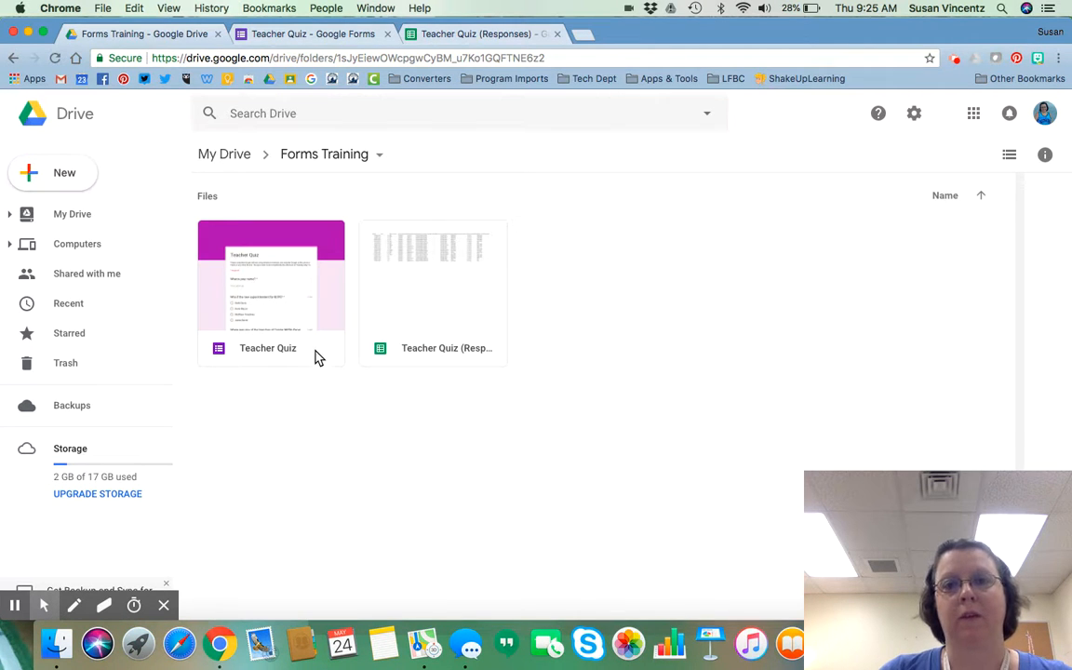
{"action": "left_click", "coordinate": [478, 35]}
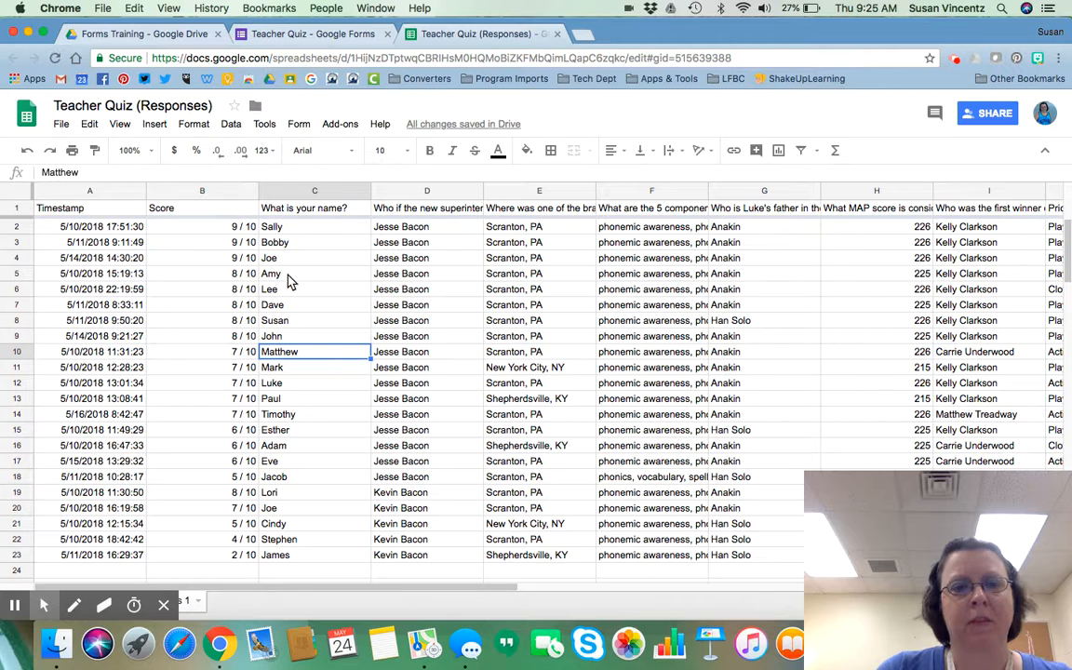
{"action": "scroll", "coordinate": [289, 279], "scroll_direction": "down", "scroll_amount": 2}
{"action": "scroll", "coordinate": [288, 279], "scroll_direction": "up", "scroll_amount": 2}
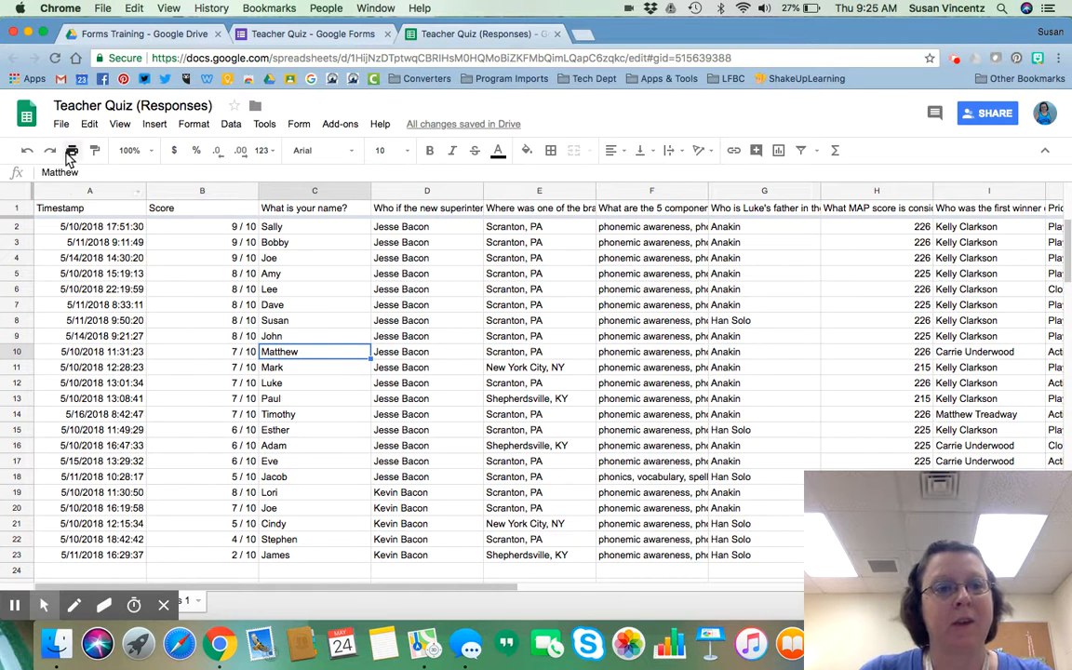
Apply text wrapping to every cell in the responses sheet so the long questions and answers fit their columns
{"action": "left_click", "coordinate": [12, 195]}
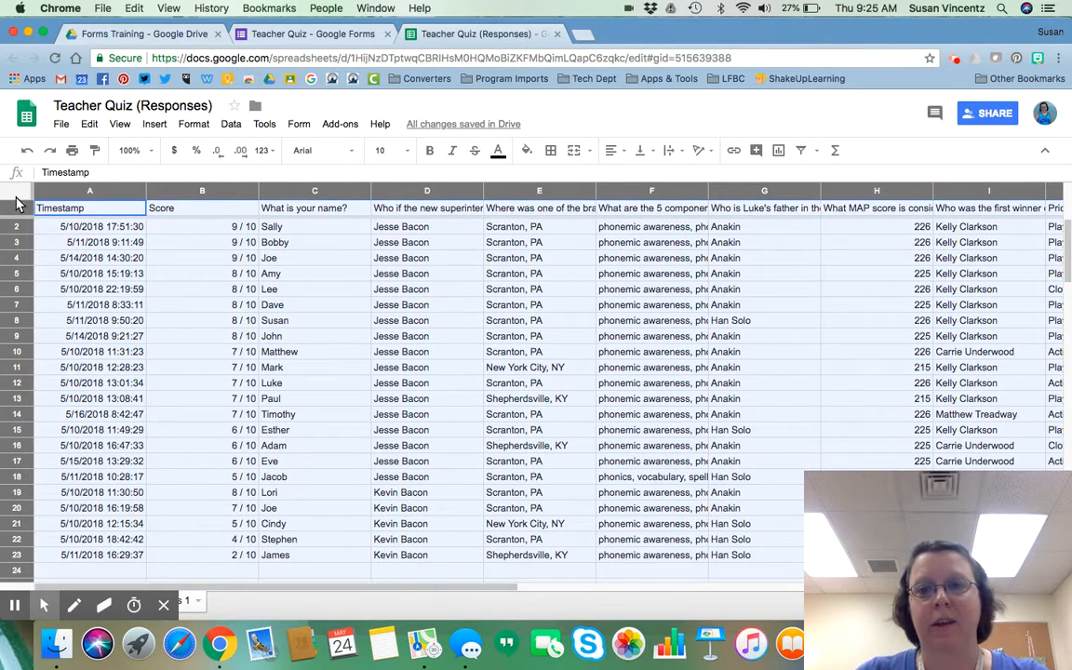
{"action": "left_click", "coordinate": [680, 153]}
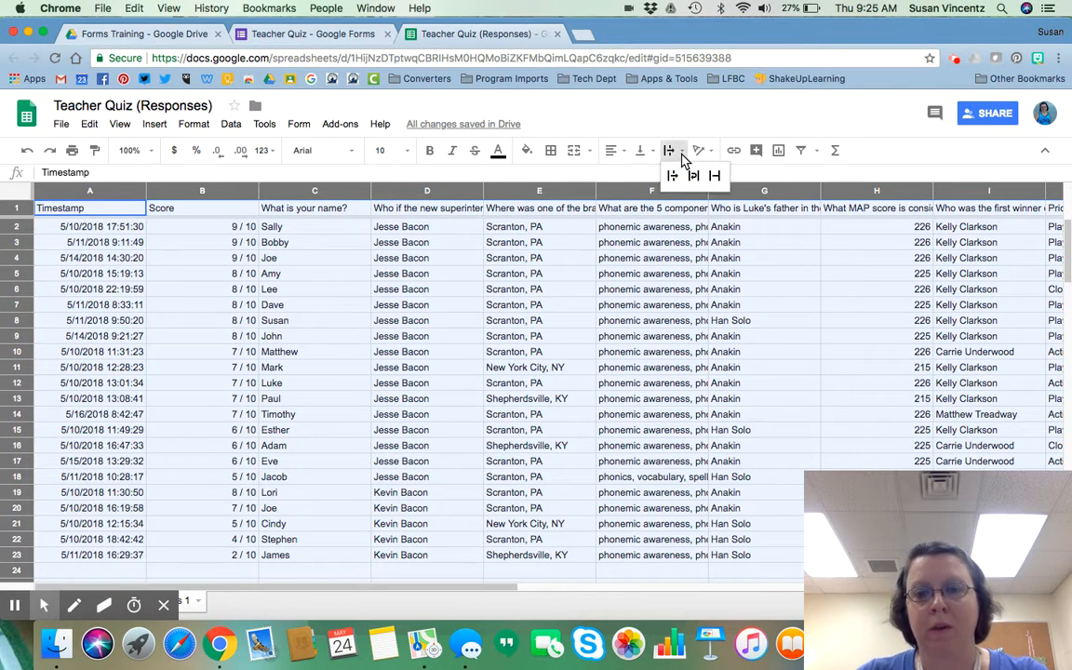
{"action": "left_click", "coordinate": [694, 181]}
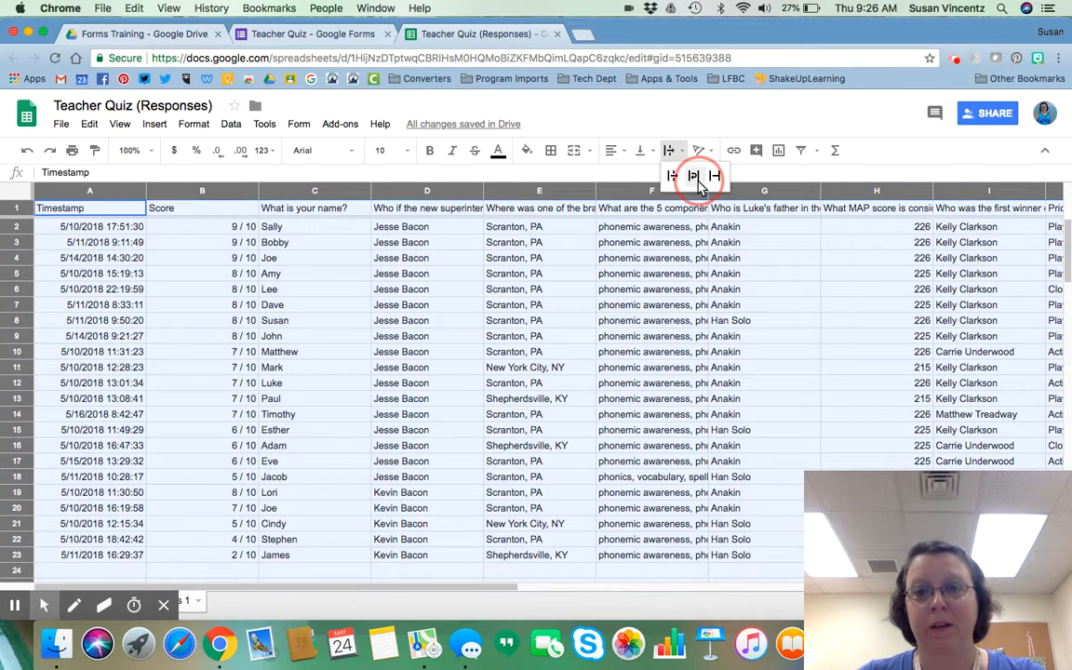
{"action": "left_click", "coordinate": [785, 320]}
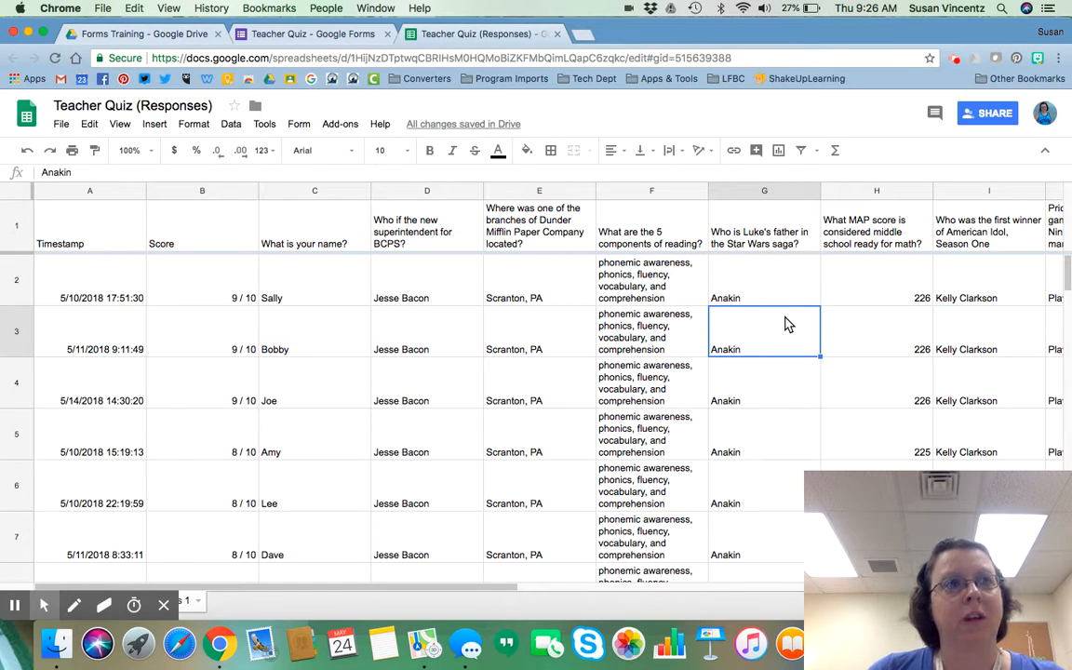
Sort the sheet by the Score column in Z → A order
{"action": "left_click", "coordinate": [226, 195]}
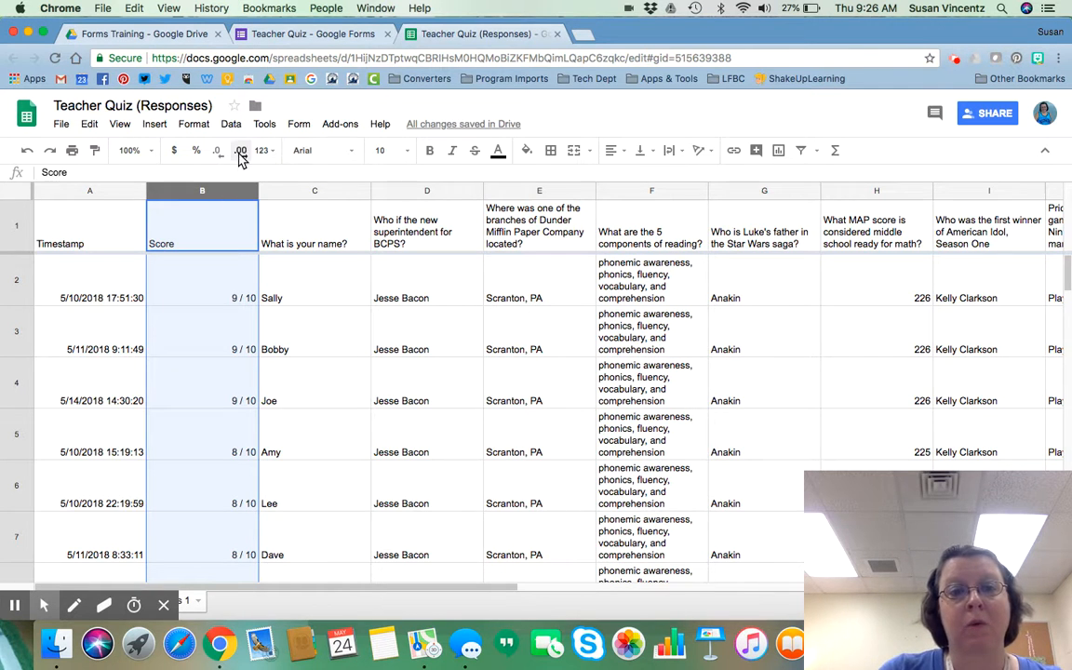
{"action": "left_click", "coordinate": [231, 125]}
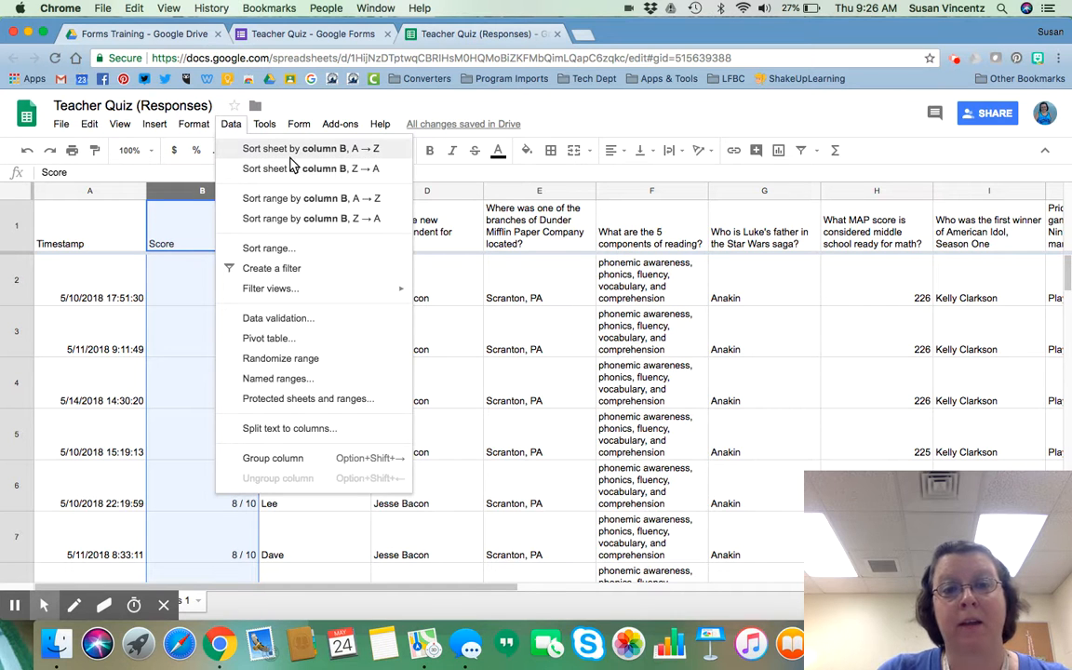
{"action": "left_click", "coordinate": [358, 173]}
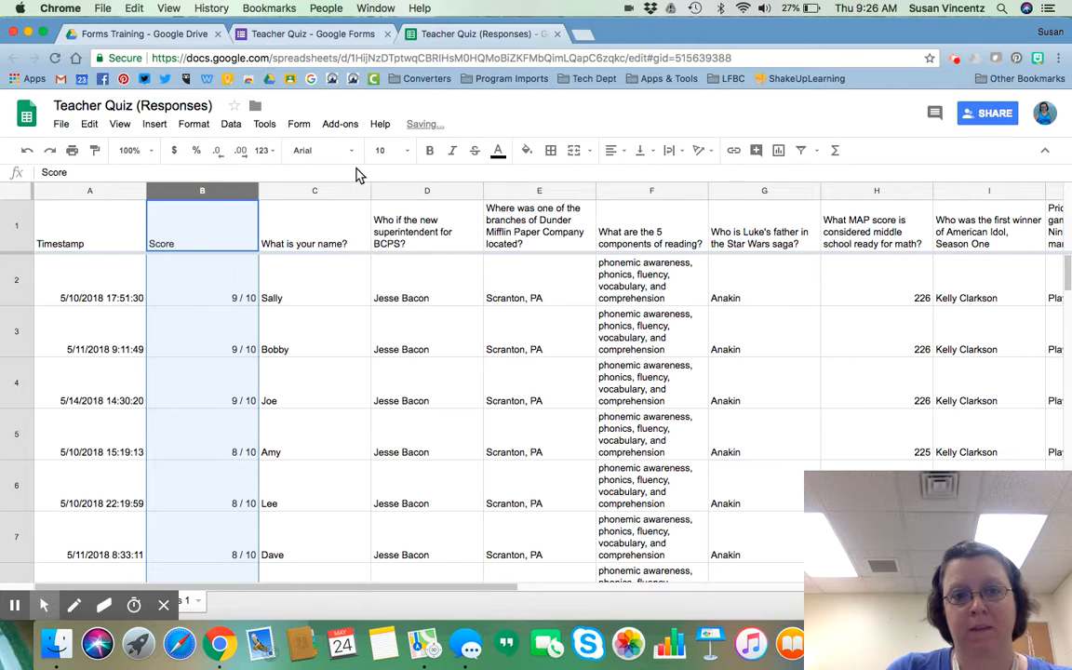
{"action": "left_click", "coordinate": [268, 286]}
{"action": "left_click", "coordinate": [228, 298]}
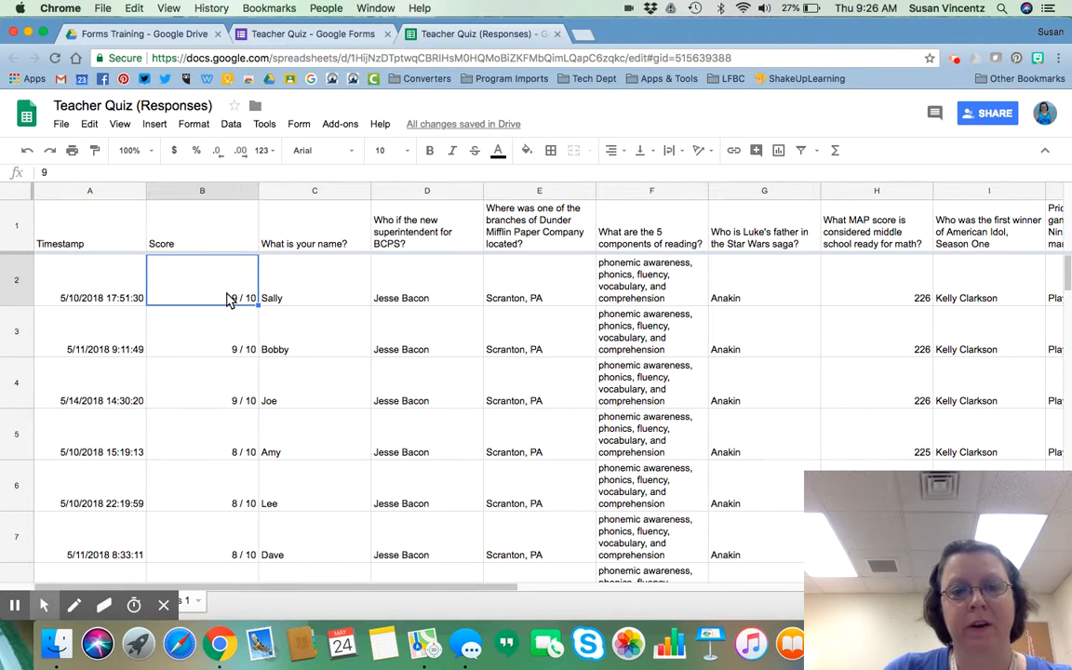
{"action": "key", "text": "Right"}
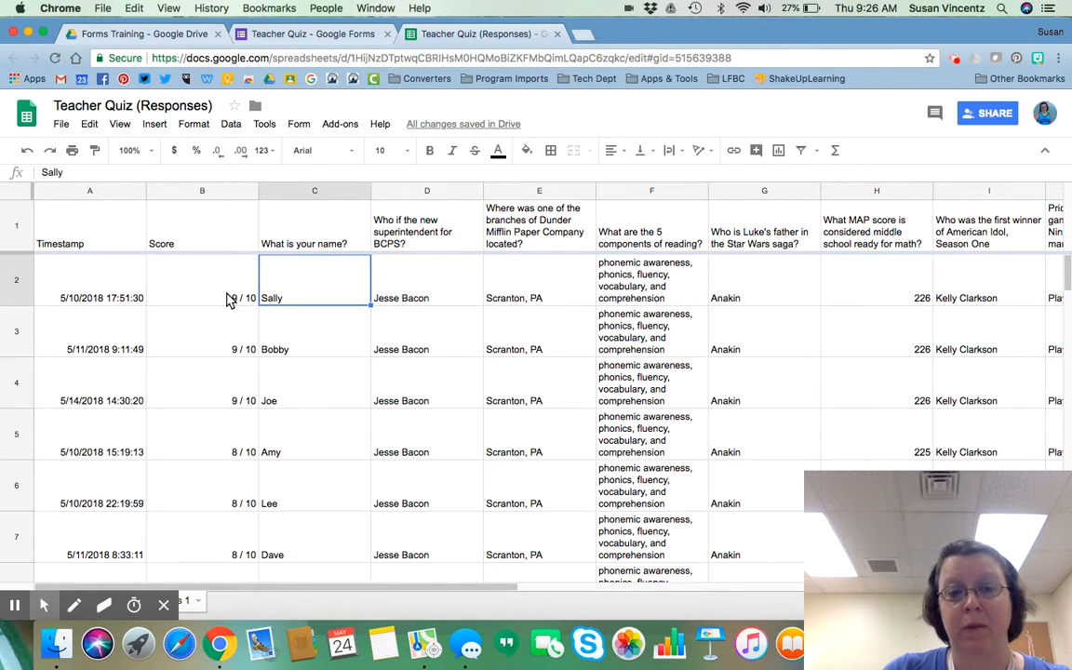
{"action": "left_click", "coordinate": [228, 299]}
{"action": "key", "text": "Down"}
{"action": "key", "text": "Up"}
{"action": "key", "text": "Up"}
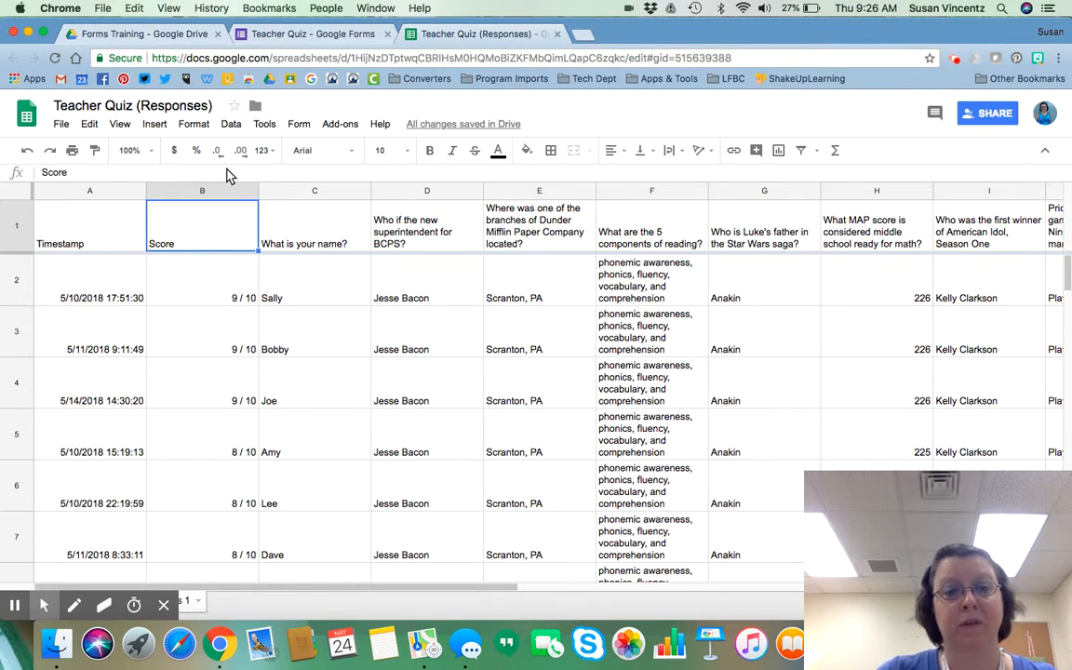
Sort the sheet by the Score column in A → Z order, from lowest to highest score
{"action": "left_click", "coordinate": [230, 183]}
{"action": "left_click", "coordinate": [230, 183]}
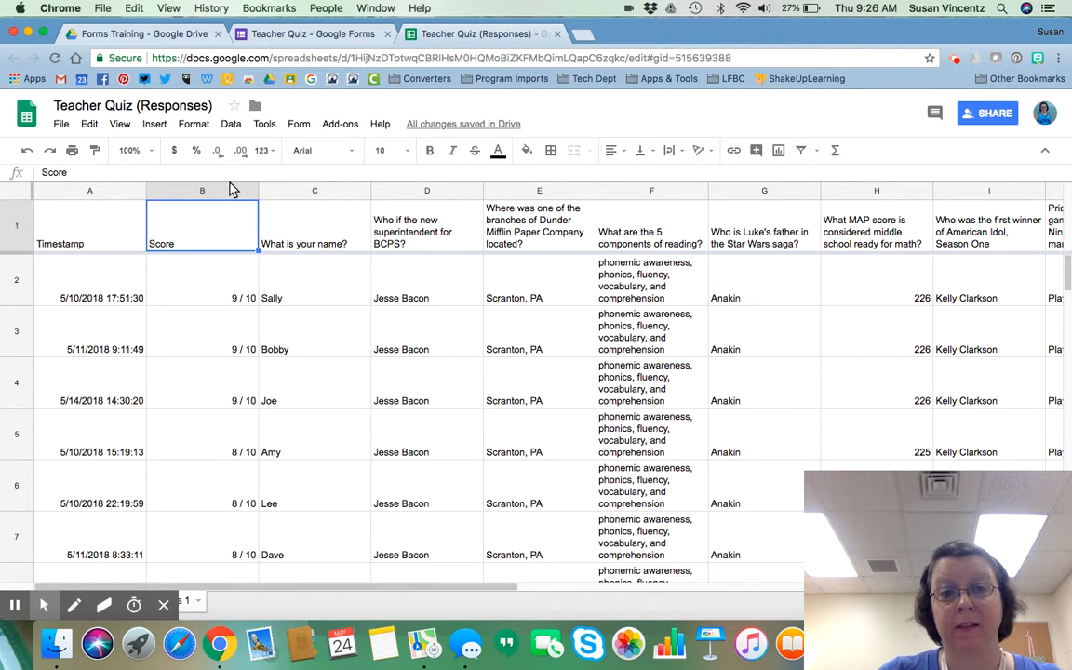
{"action": "left_click", "coordinate": [230, 190]}
{"action": "left_click", "coordinate": [230, 124]}
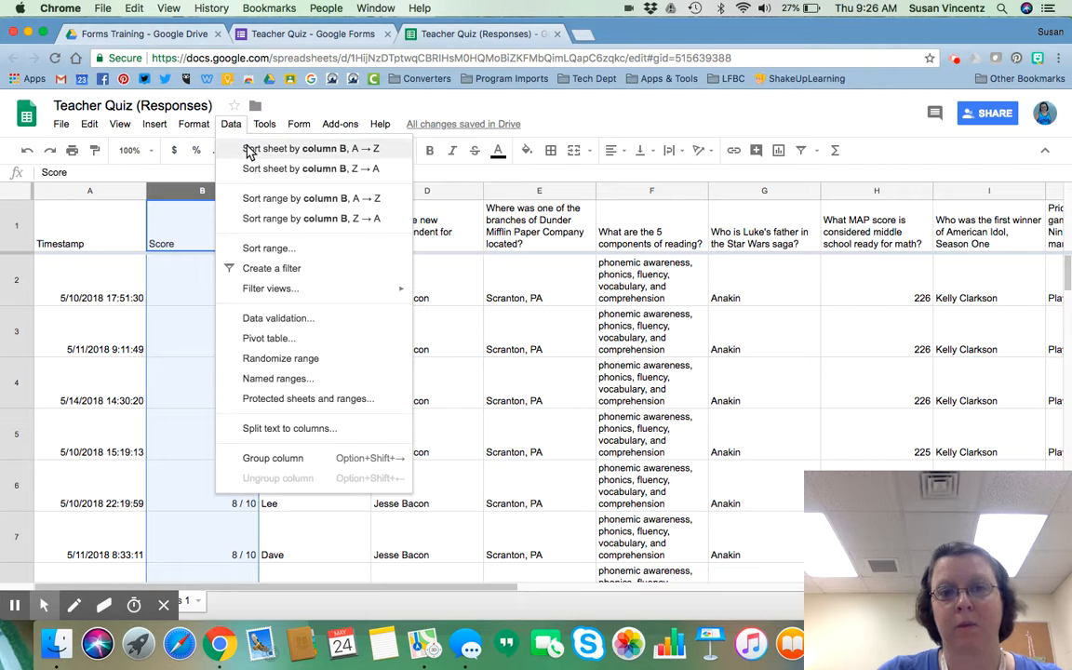
{"action": "left_click", "coordinate": [250, 149]}
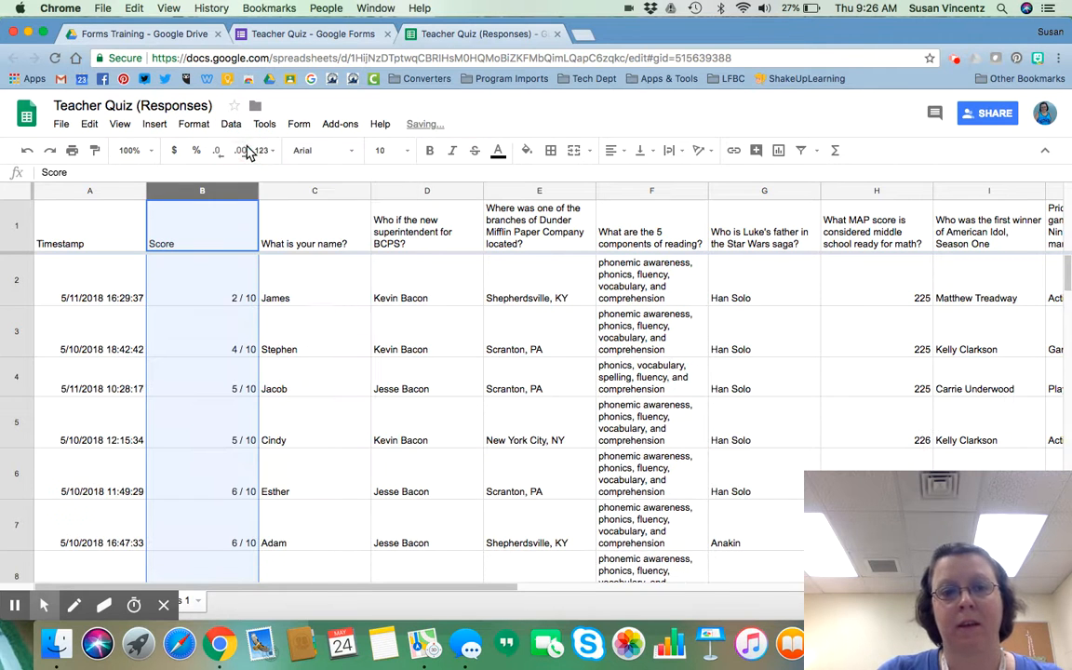
{"action": "left_click", "coordinate": [265, 296]}
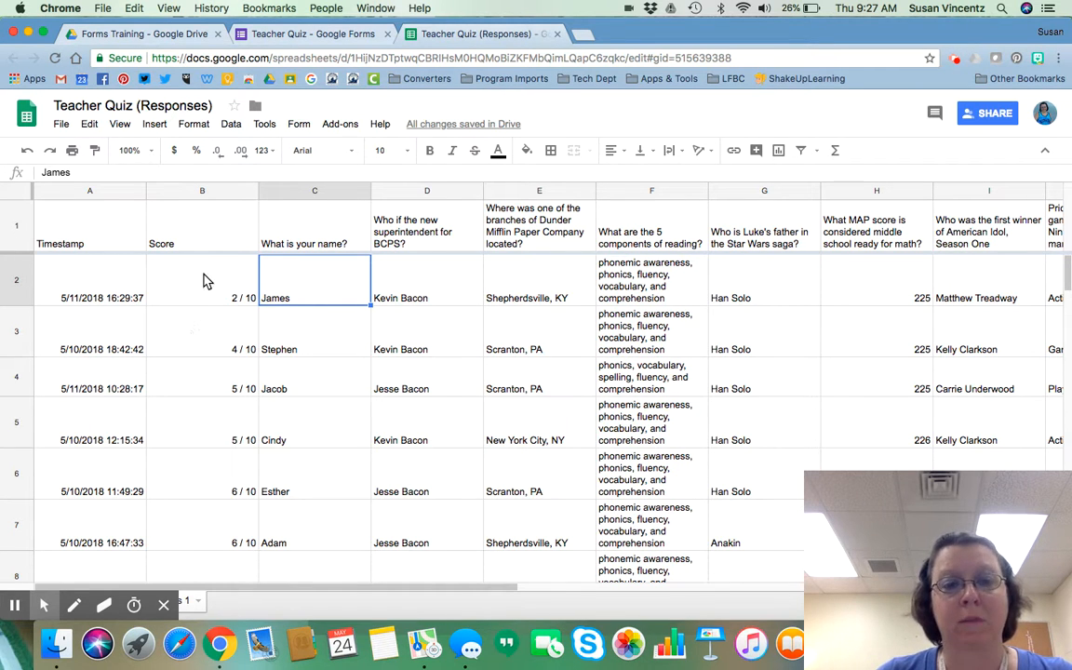
Add a single-color conditional formatting rule to the Score column for cells whose value is between 0 and 4
{"action": "left_click", "coordinate": [230, 192]}
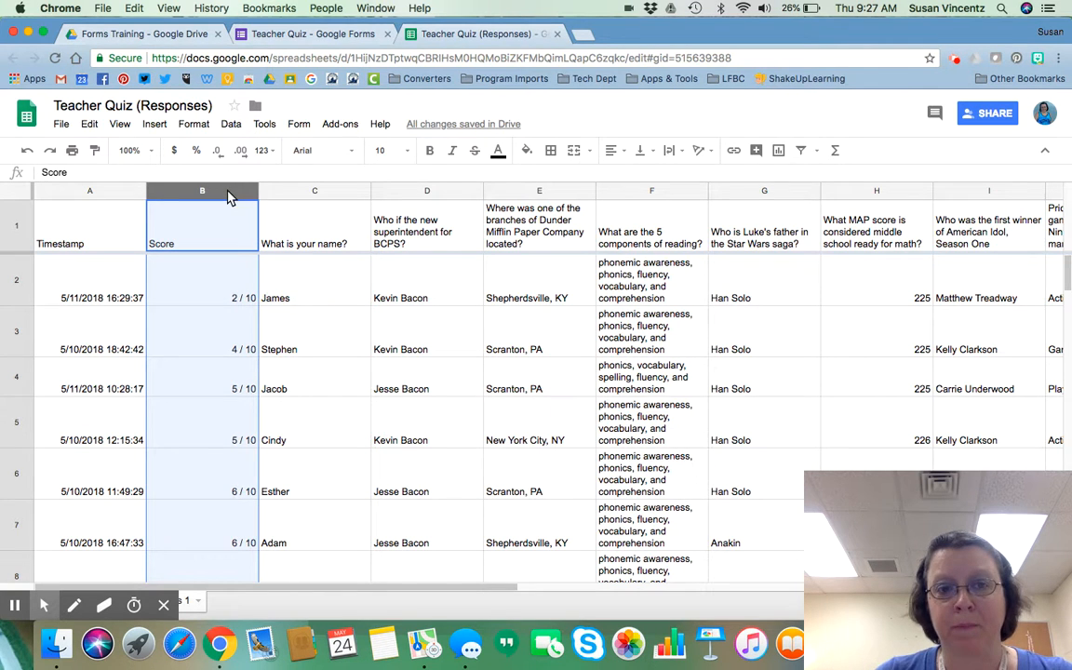
{"action": "left_click", "coordinate": [194, 125]}
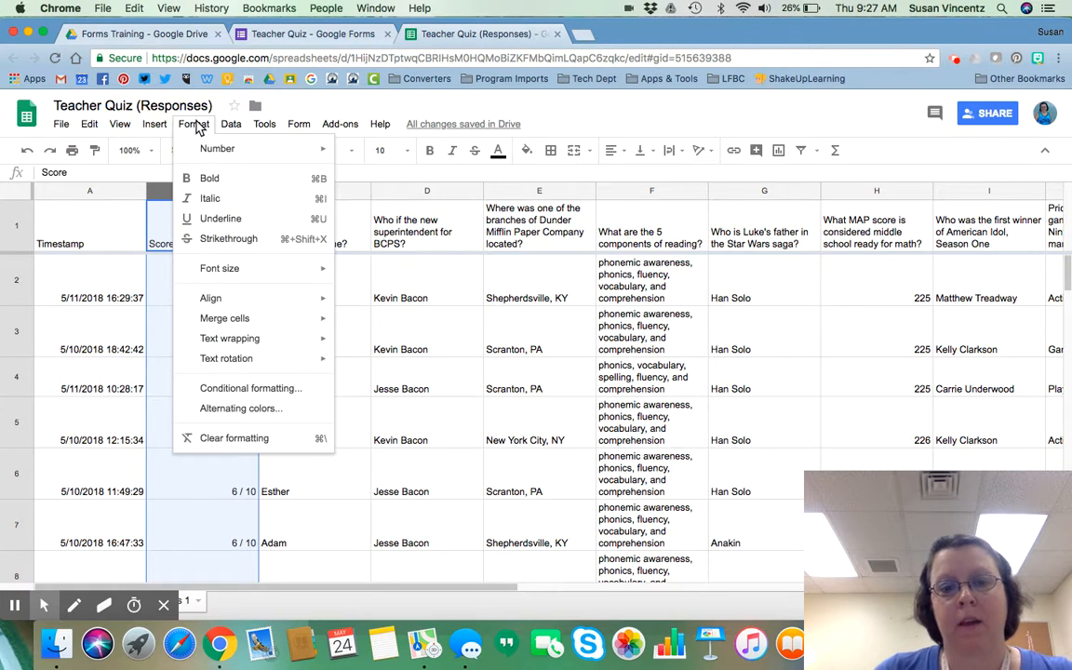
{"action": "left_click", "coordinate": [250, 391]}
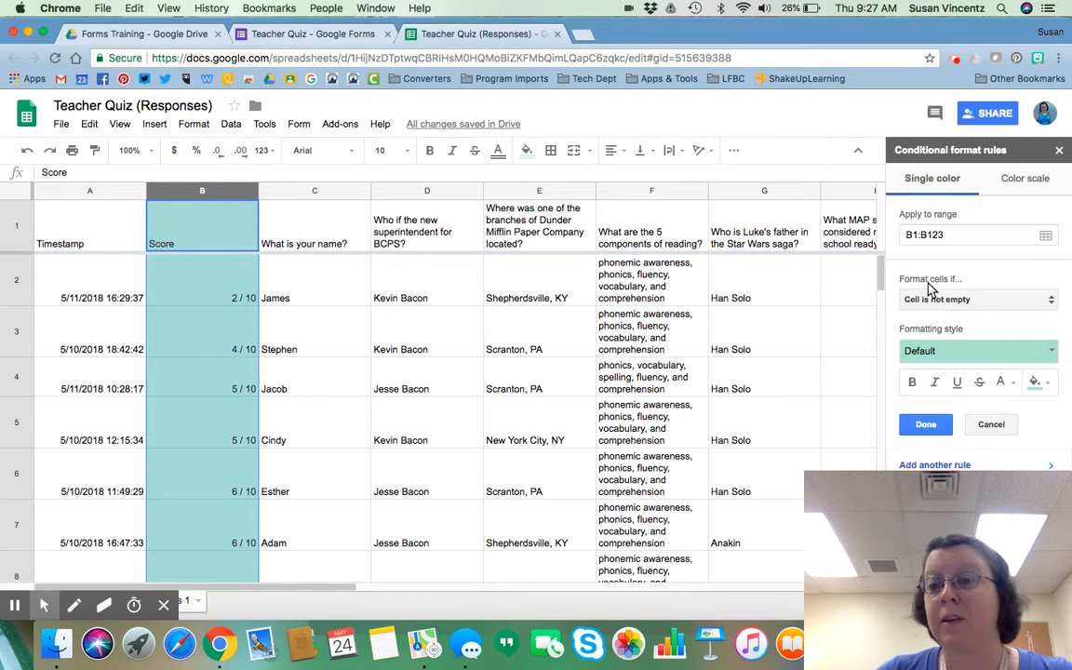
{"action": "left_click", "coordinate": [972, 299]}
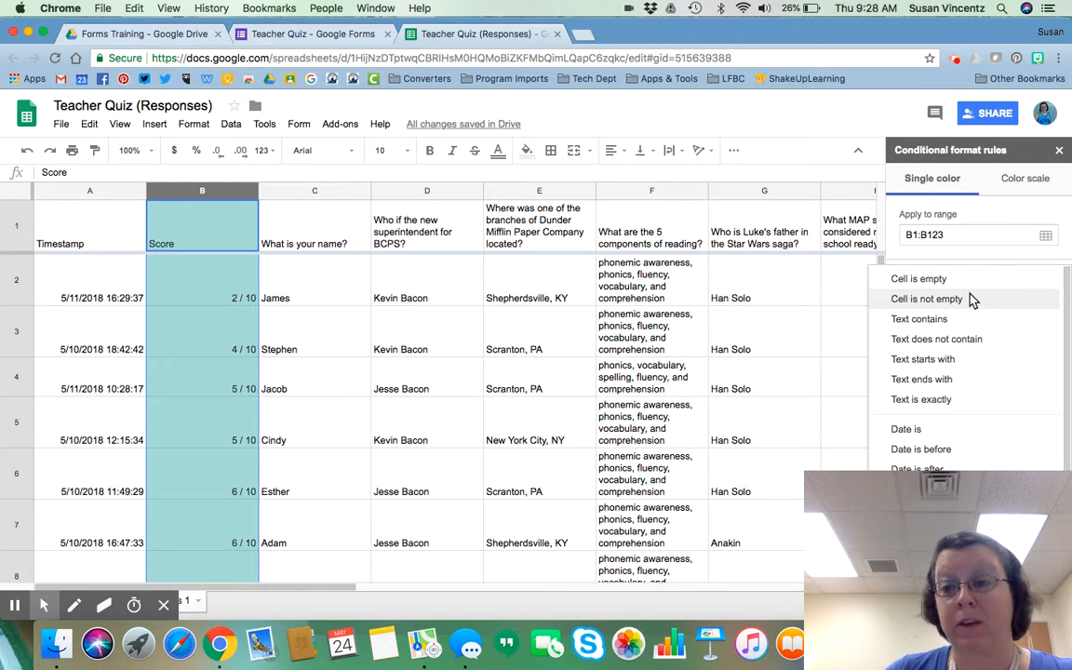
{"action": "scroll", "coordinate": [975, 460], "scroll_direction": "down", "scroll_amount": 2}
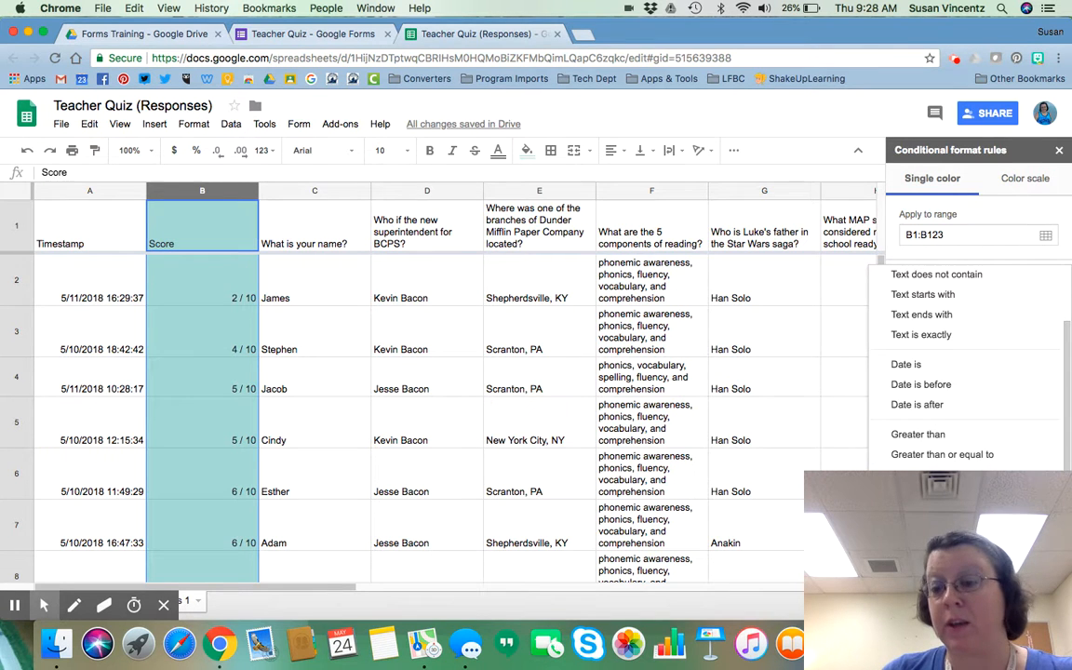
{"action": "left_click", "coordinate": [920, 555]}
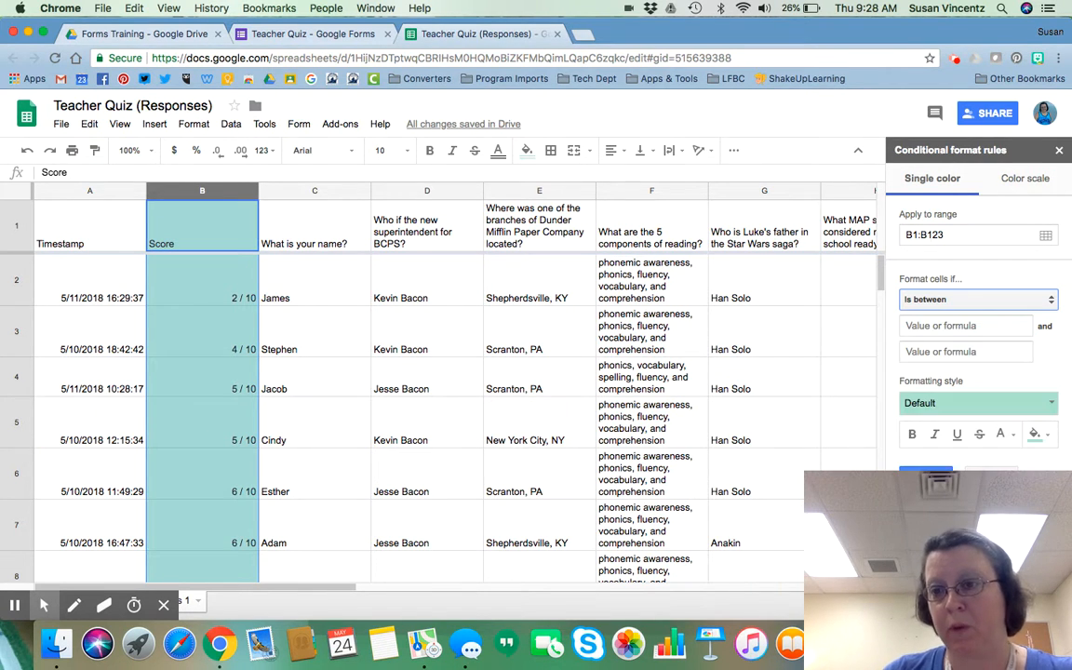
{"action": "left_click", "coordinate": [951, 325]}
{"action": "type", "text": "0"}
{"action": "left_click", "coordinate": [949, 353]}
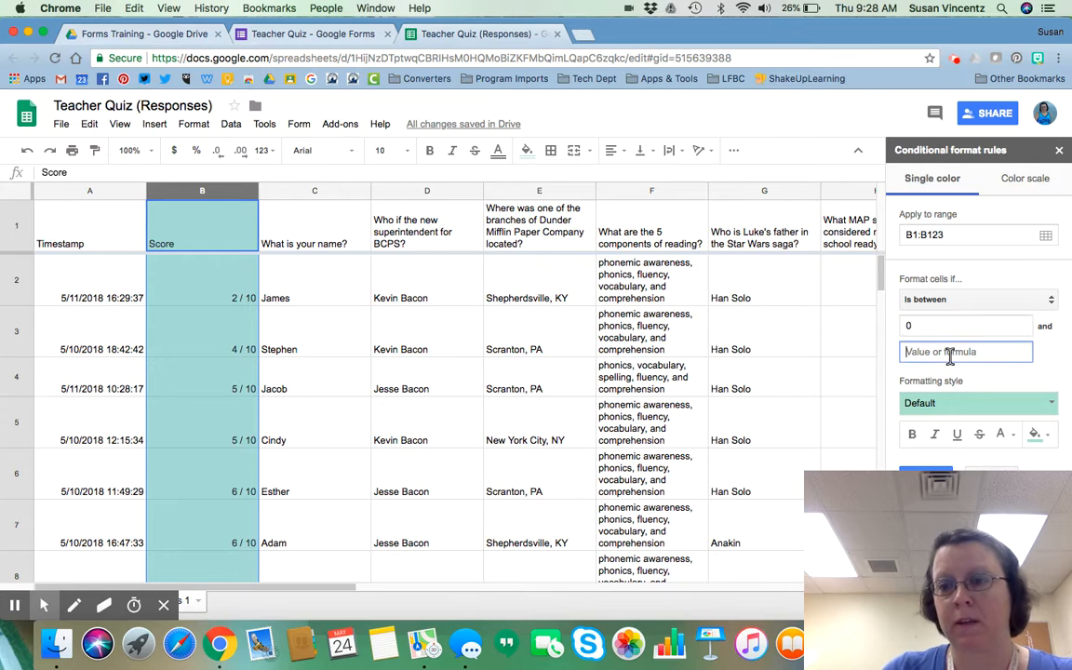
{"action": "type", "text": "4"}
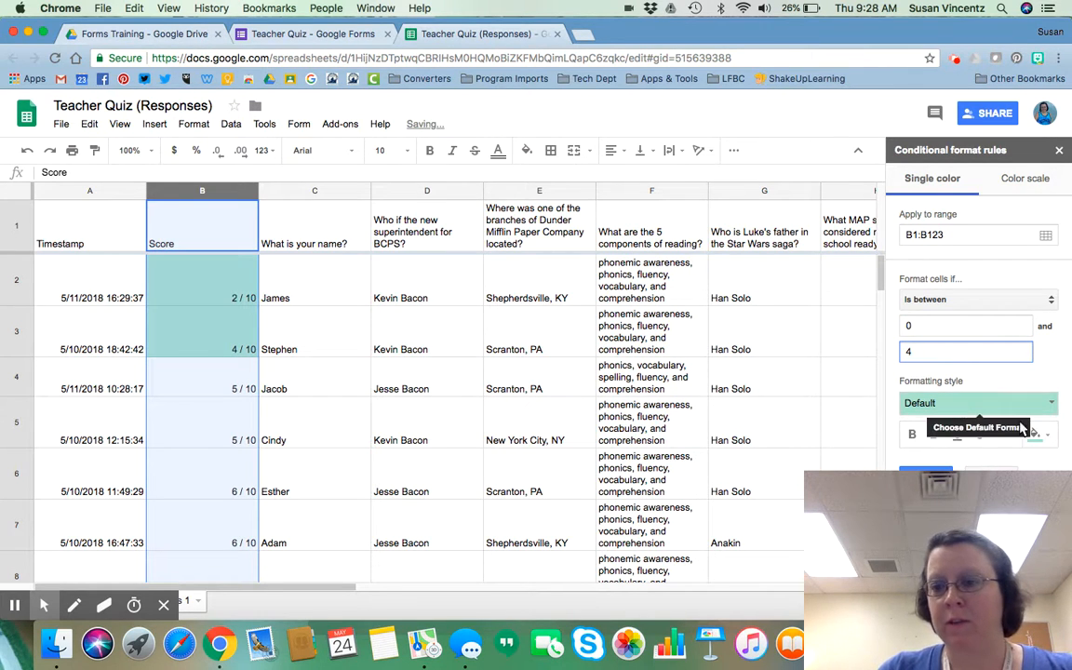
Give the Score column's 0 to 4 conditional formatting rule a red fill and save the rule
{"action": "left_click", "coordinate": [1049, 439]}
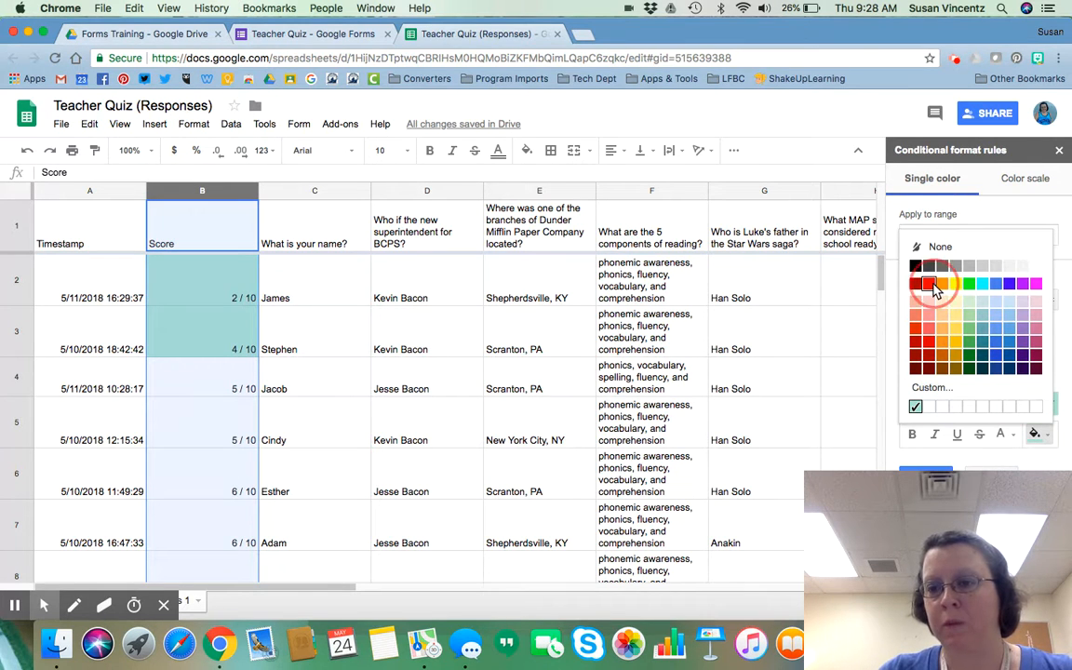
{"action": "left_click", "coordinate": [929, 283]}
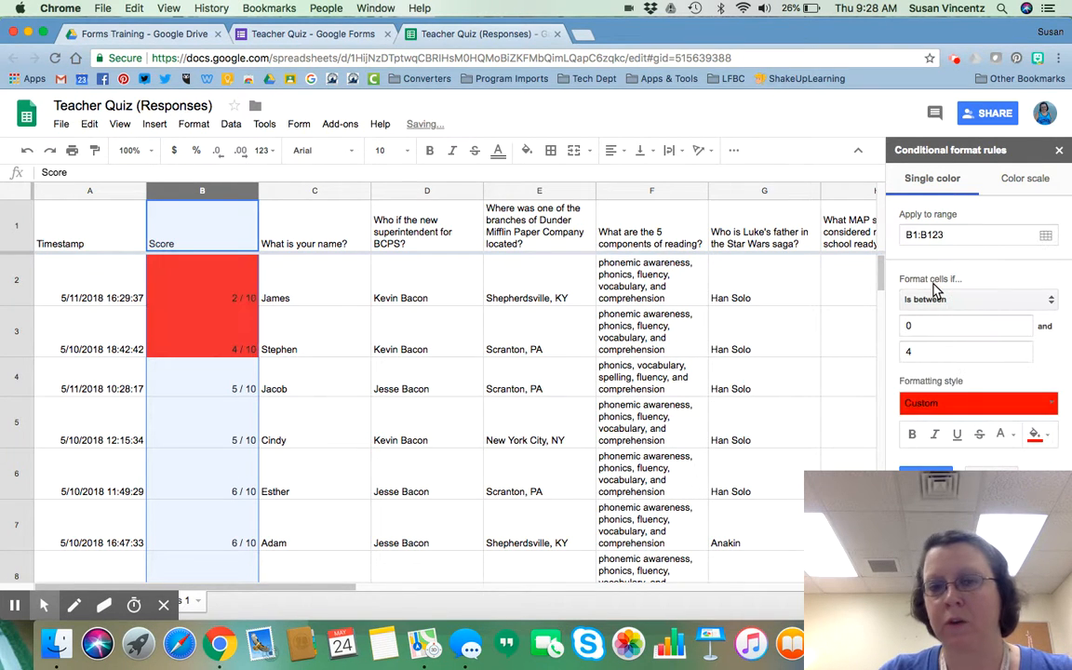
{"action": "left_click", "coordinate": [938, 474]}
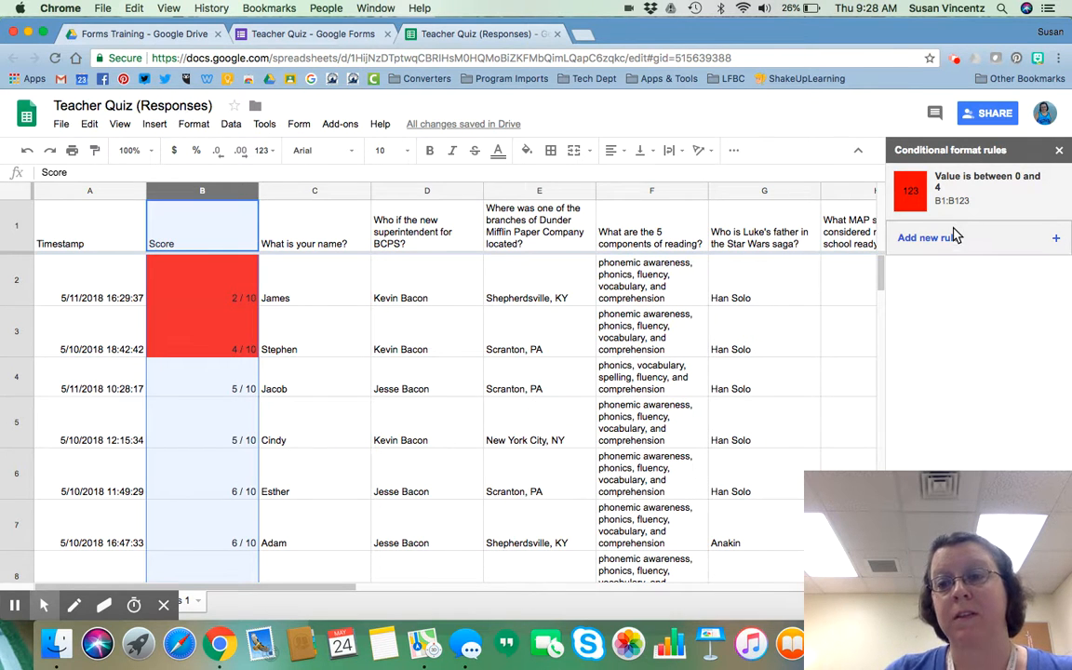
Add a conditional formatting rule to the Score column that fills cells with values between 5 and 7 in yellow
{"action": "left_click", "coordinate": [950, 237]}
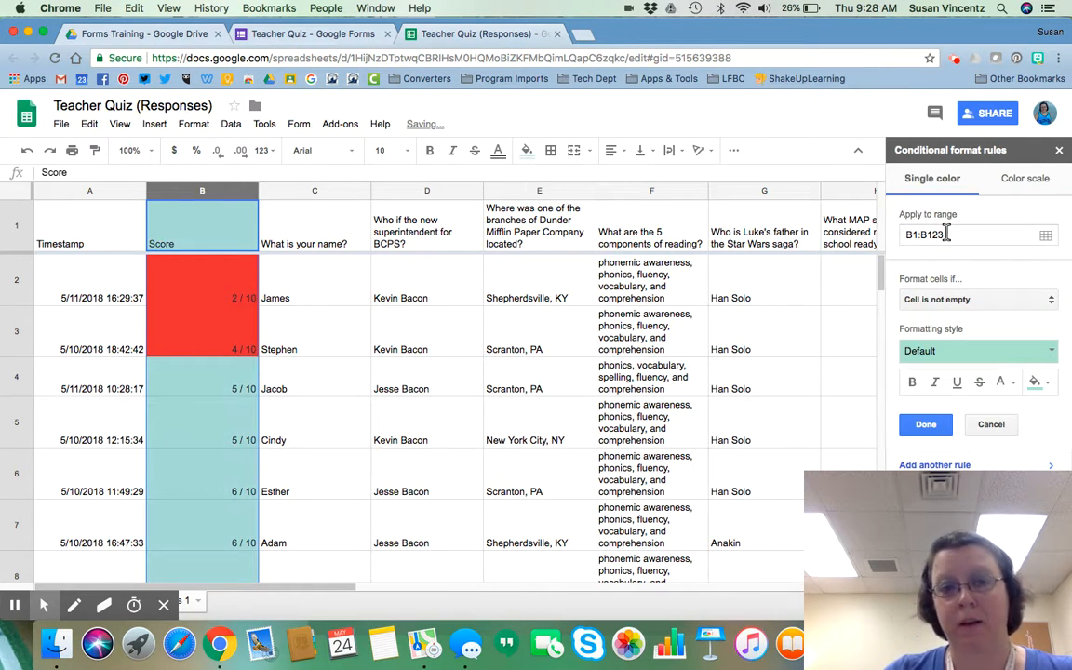
{"action": "left_click", "coordinate": [957, 300]}
{"action": "scroll", "coordinate": [957, 299], "scroll_direction": "down", "scroll_amount": 3}
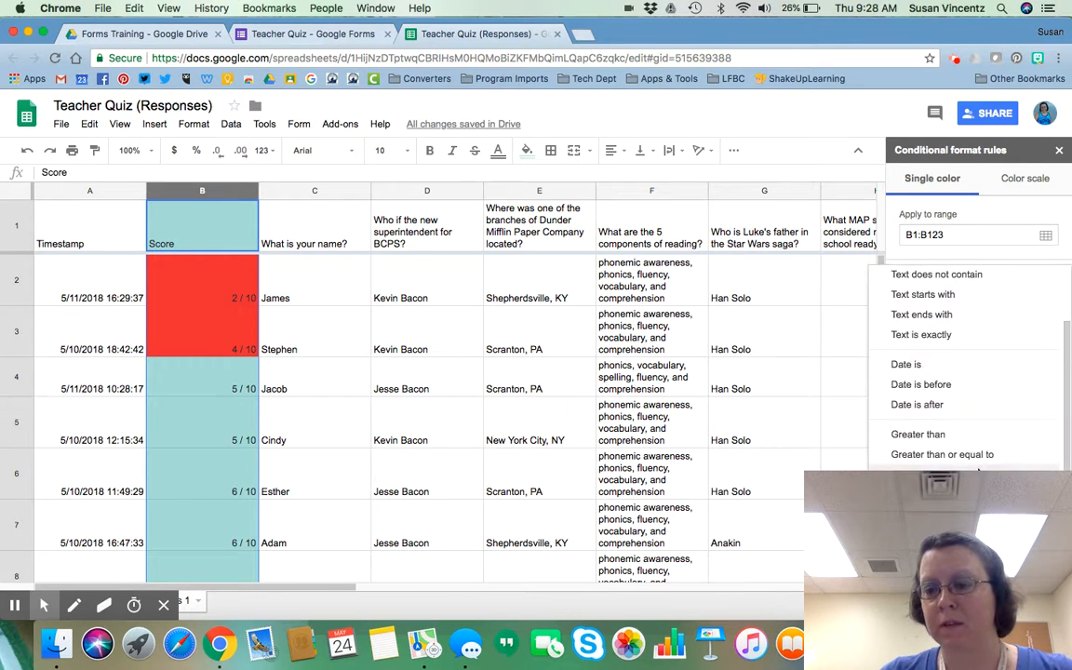
{"action": "left_click", "coordinate": [990, 305]}
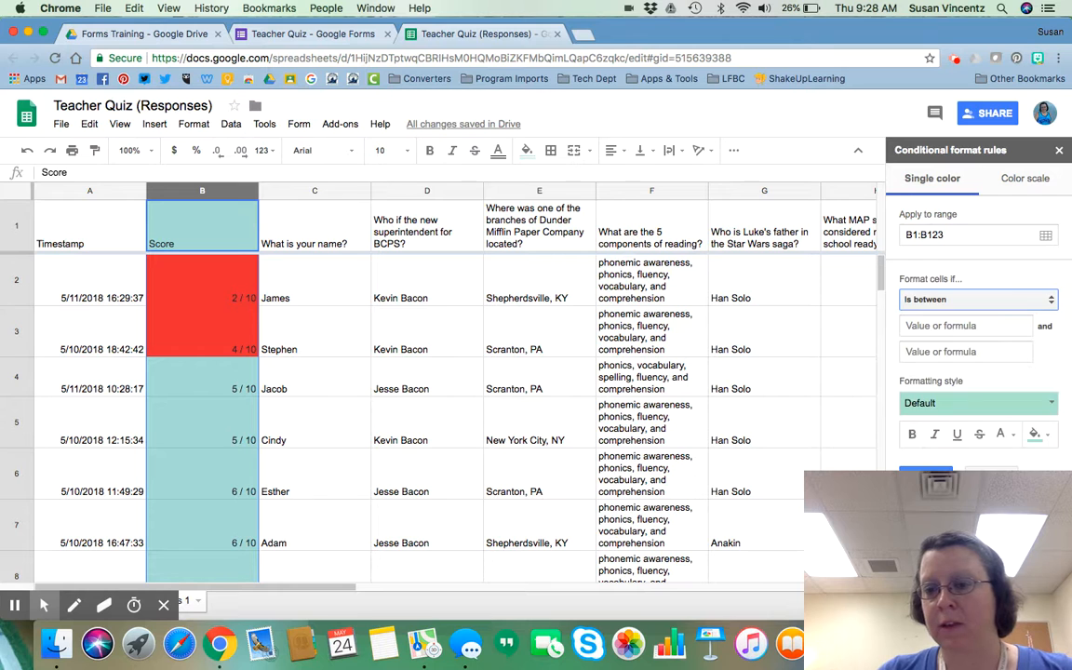
{"action": "left_click", "coordinate": [983, 326]}
{"action": "type", "text": "5"}
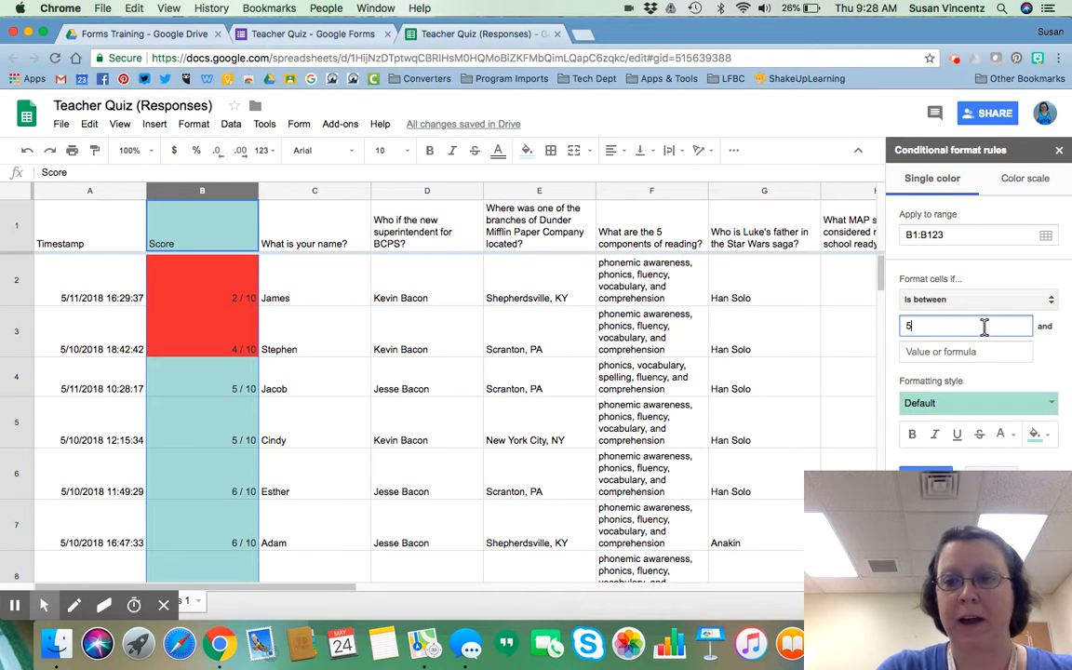
{"action": "left_click", "coordinate": [981, 352]}
{"action": "type", "text": "7"}
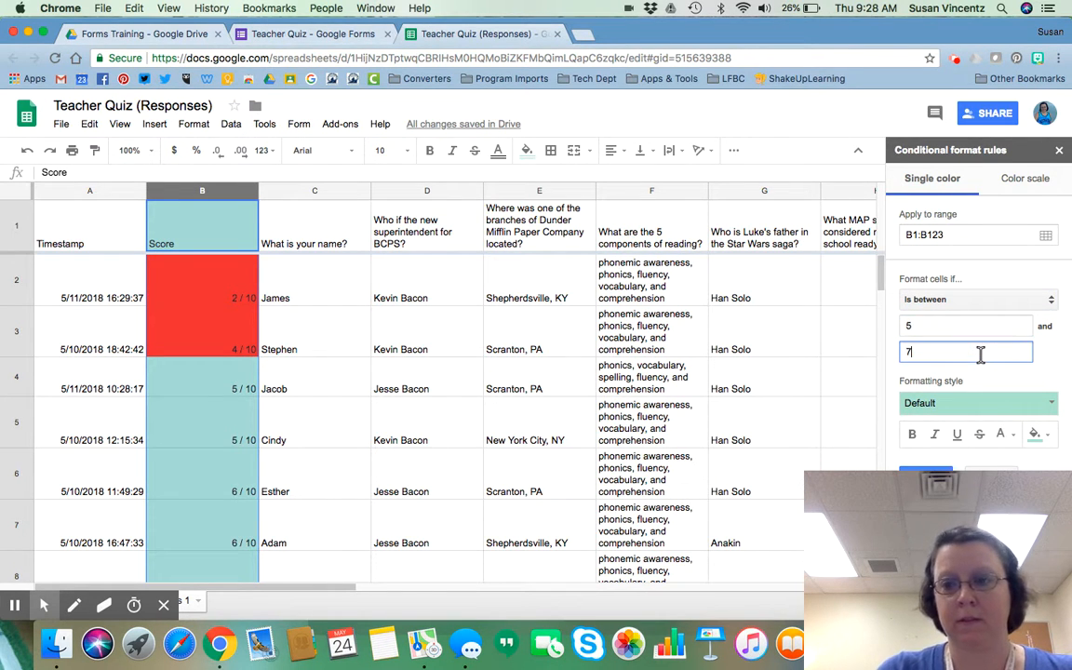
{"action": "left_click", "coordinate": [1049, 435]}
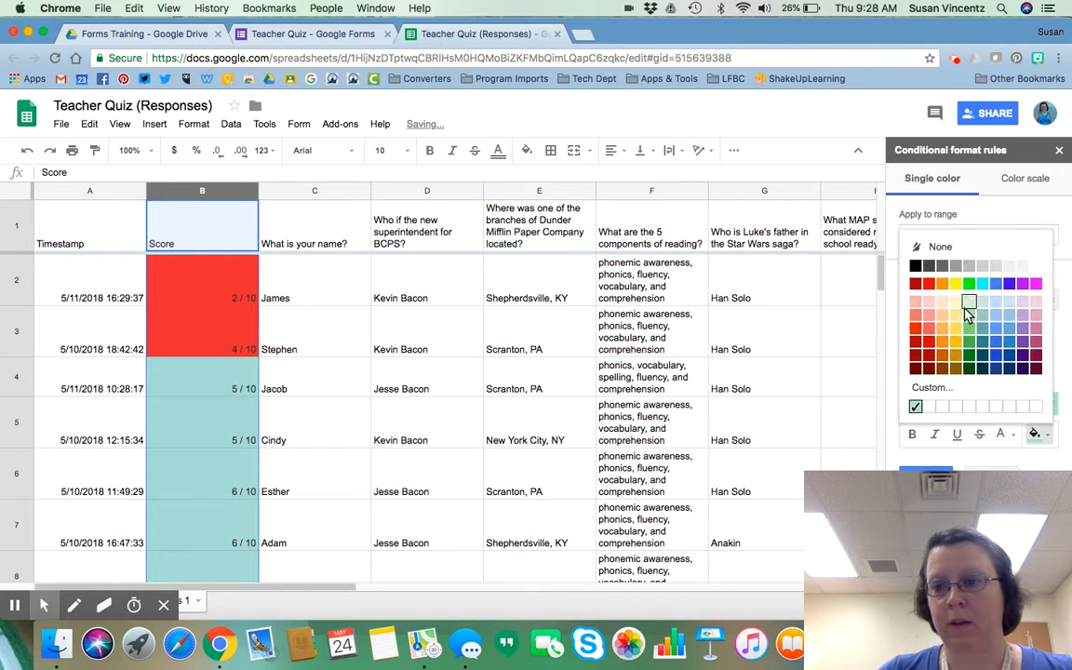
{"action": "left_click", "coordinate": [956, 283]}
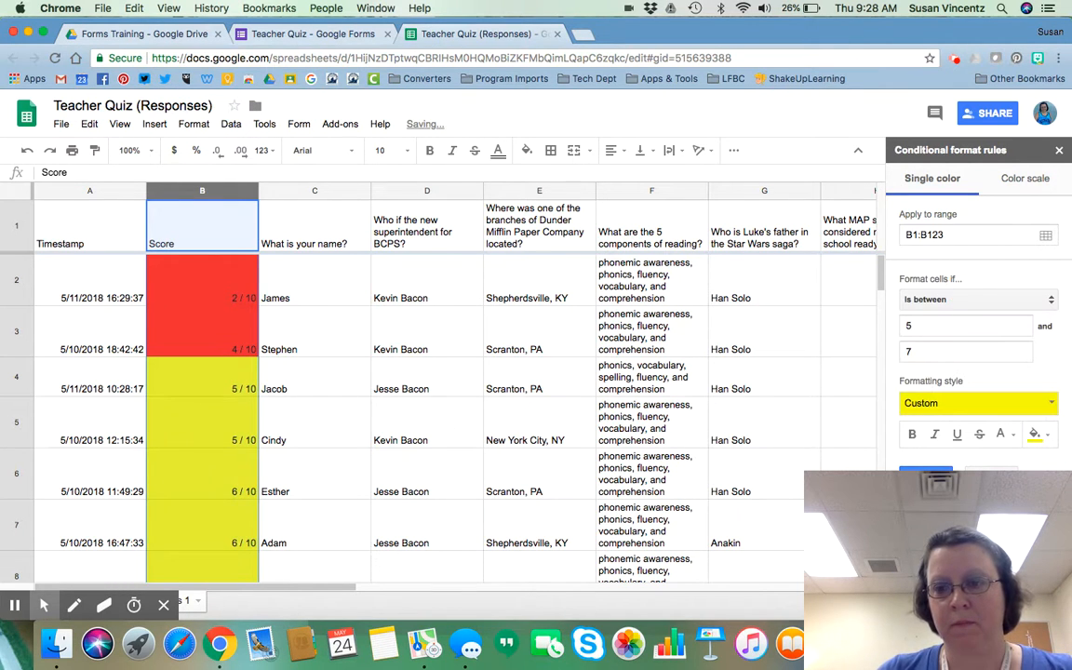
{"action": "left_click", "coordinate": [926, 476]}
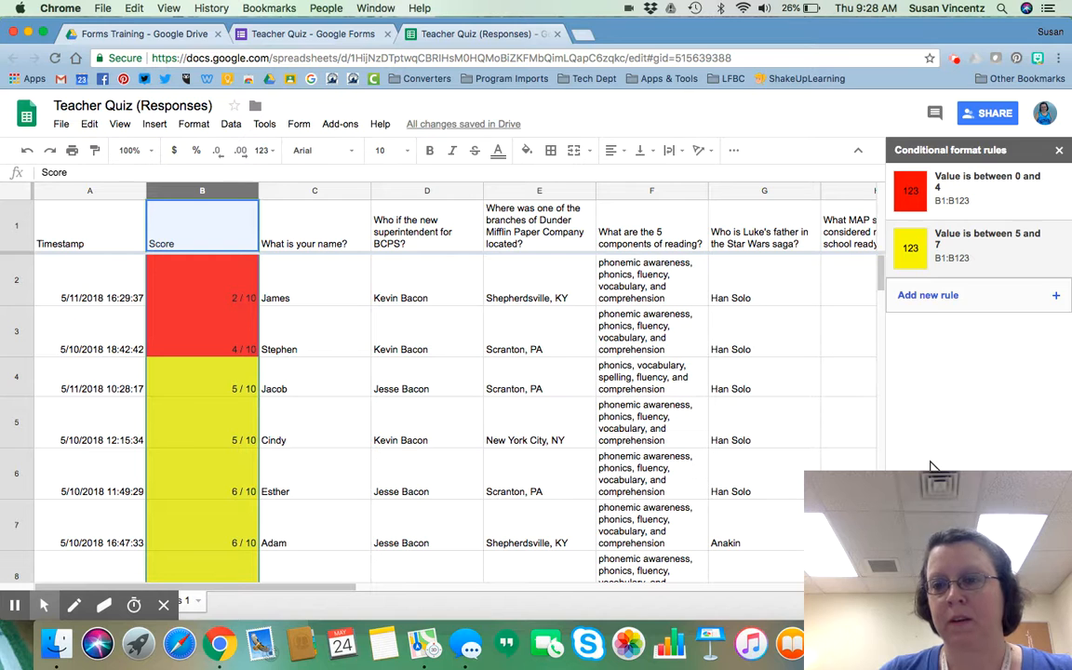
Add a conditional formatting rule to the Score column filling values between 8 and 10 in green, and close the rules
{"action": "left_click", "coordinate": [930, 298]}
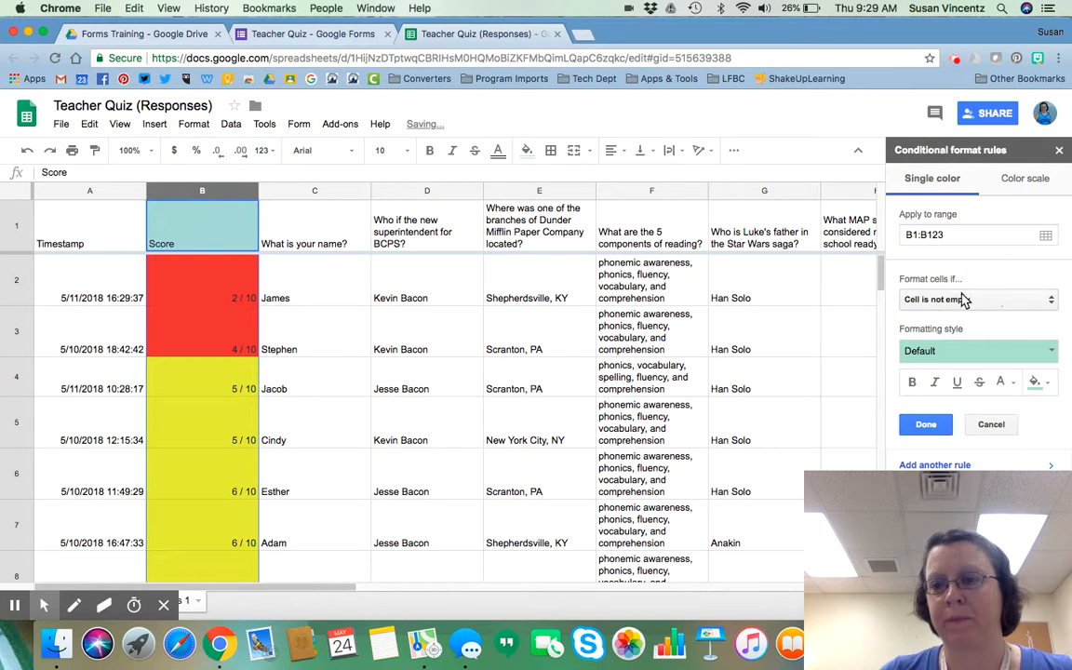
{"action": "left_click", "coordinate": [999, 303]}
{"action": "scroll", "coordinate": [985, 456], "scroll_direction": "down", "scroll_amount": 2}
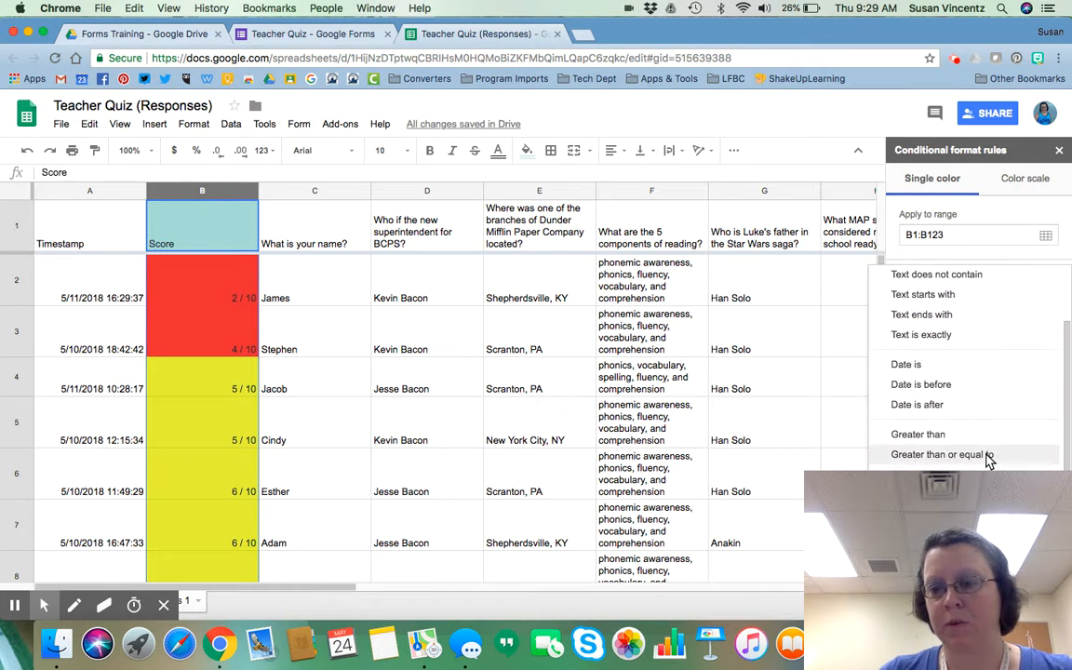
{"action": "left_click", "coordinate": [958, 556]}
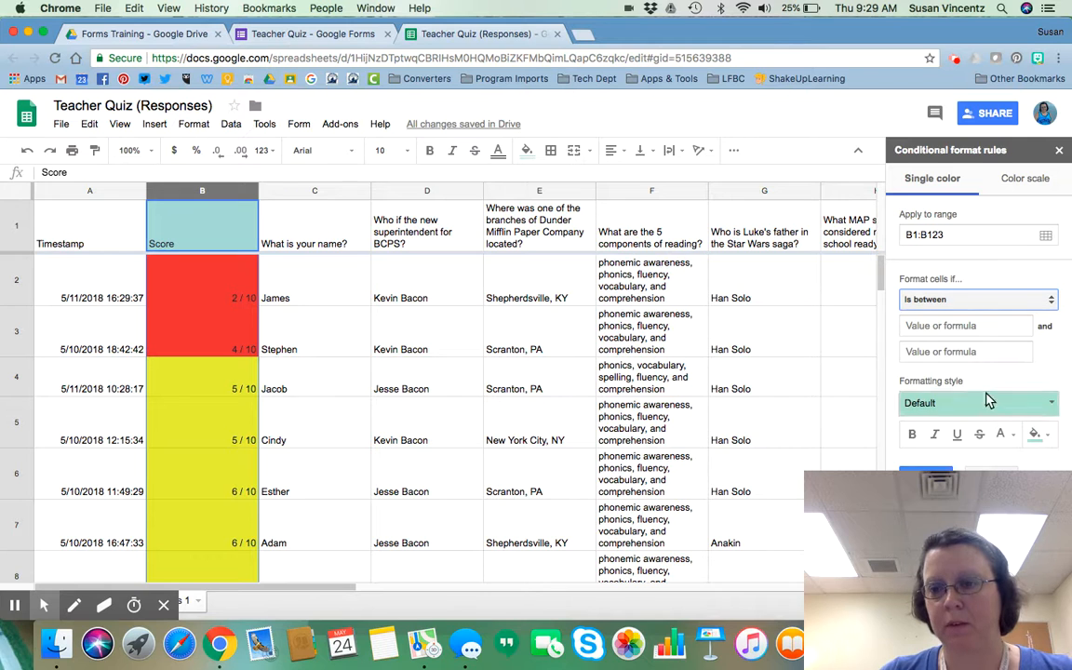
{"action": "left_click", "coordinate": [988, 328]}
{"action": "type", "text": "8"}
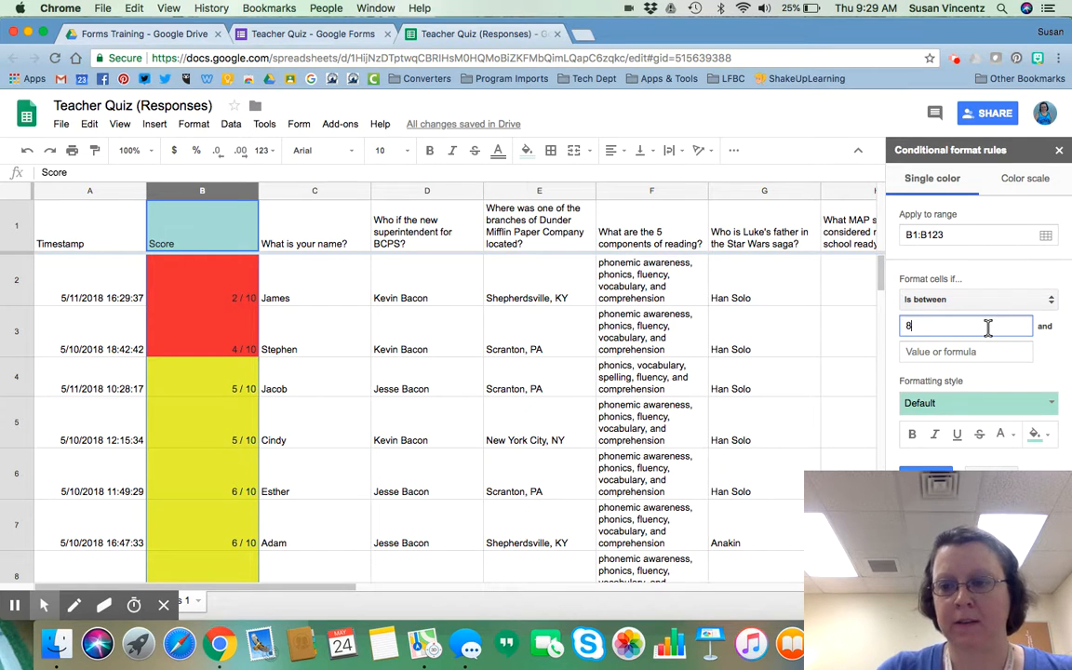
{"action": "left_click", "coordinate": [979, 352]}
{"action": "type", "text": "10"}
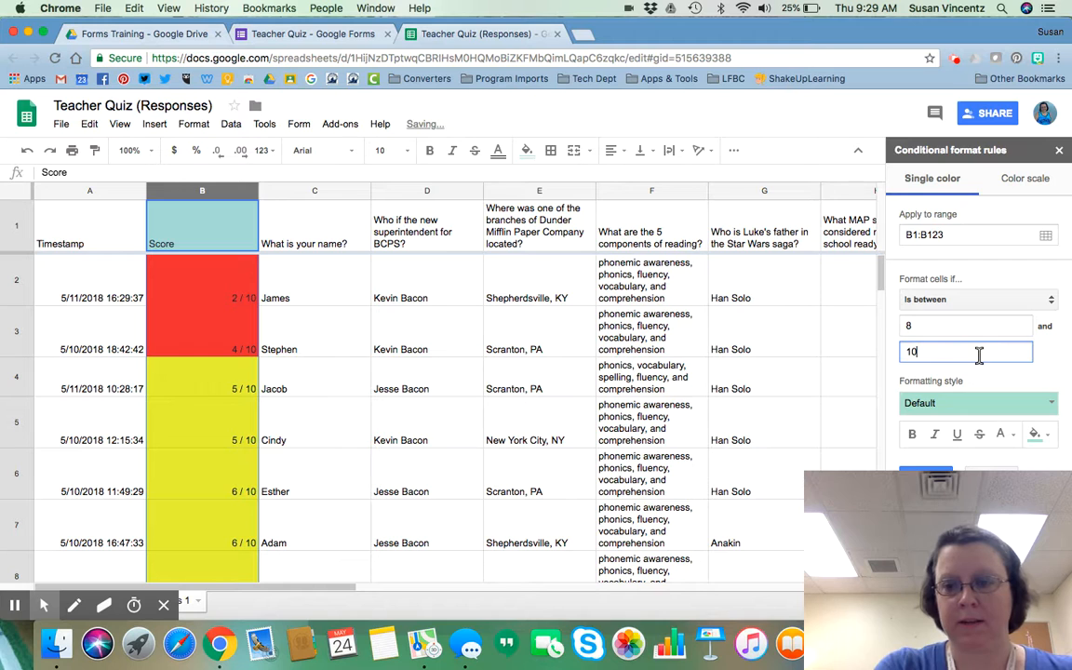
{"action": "left_click", "coordinate": [1050, 431]}
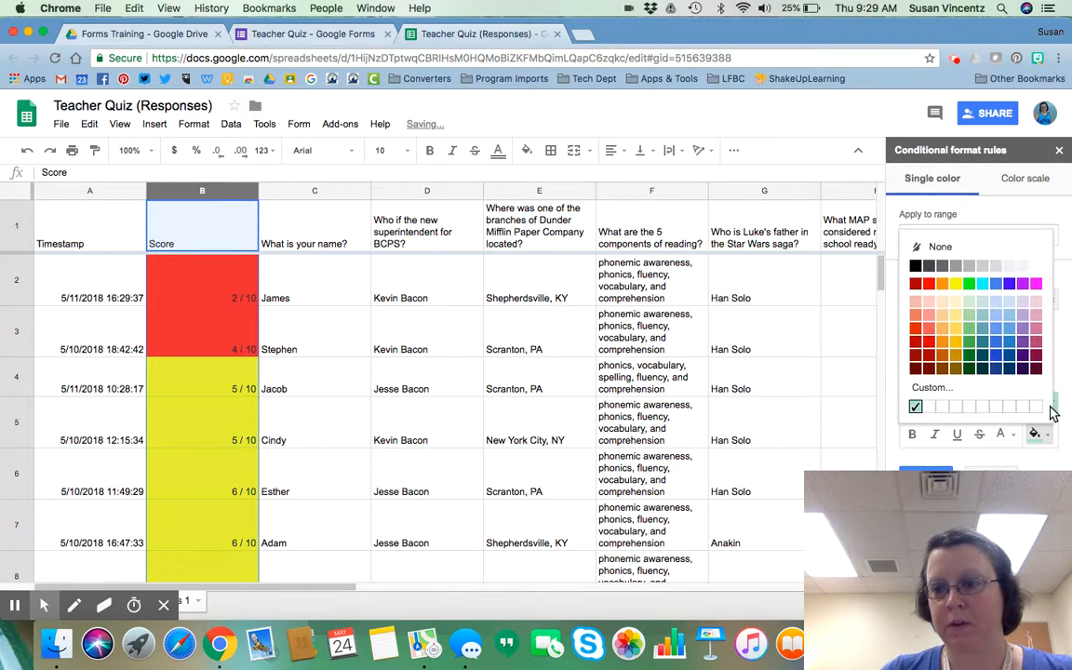
{"action": "left_click", "coordinate": [970, 284]}
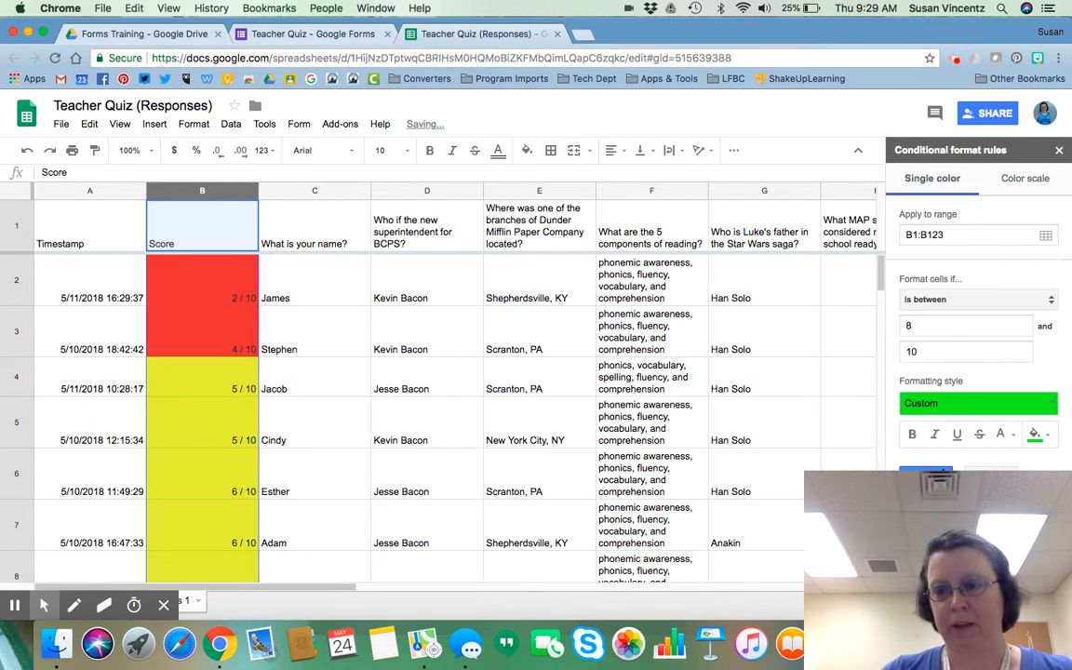
{"action": "left_click", "coordinate": [936, 473]}
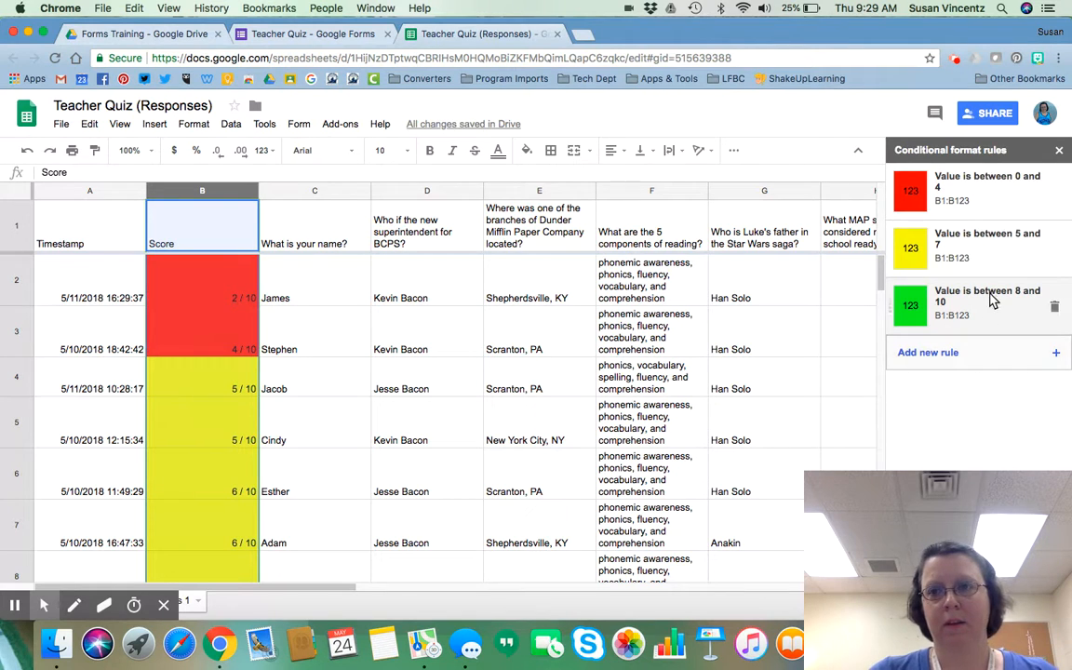
{"action": "left_click", "coordinate": [1058, 151]}
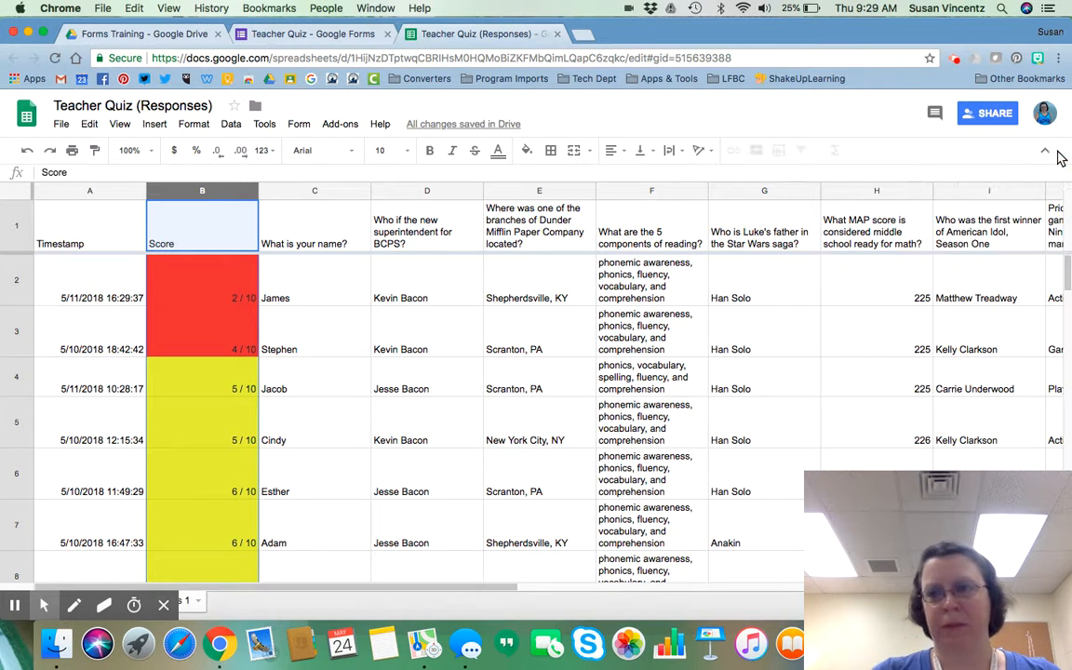
Look through all response rows to examine the color coding of the Score column
{"action": "scroll", "coordinate": [289, 372], "scroll_direction": "down", "scroll_amount": 1}
{"action": "left_click", "coordinate": [289, 372]}
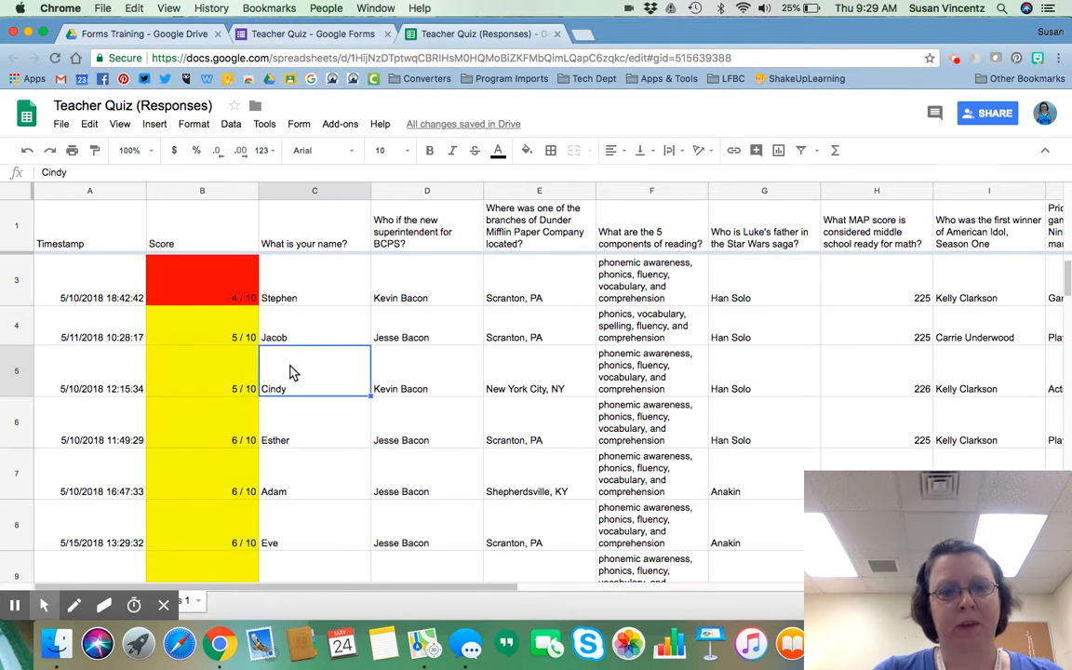
{"action": "scroll", "coordinate": [215, 434], "scroll_direction": "down", "scroll_amount": 3}
{"action": "scroll", "coordinate": [214, 433], "scroll_direction": "down", "scroll_amount": 10}
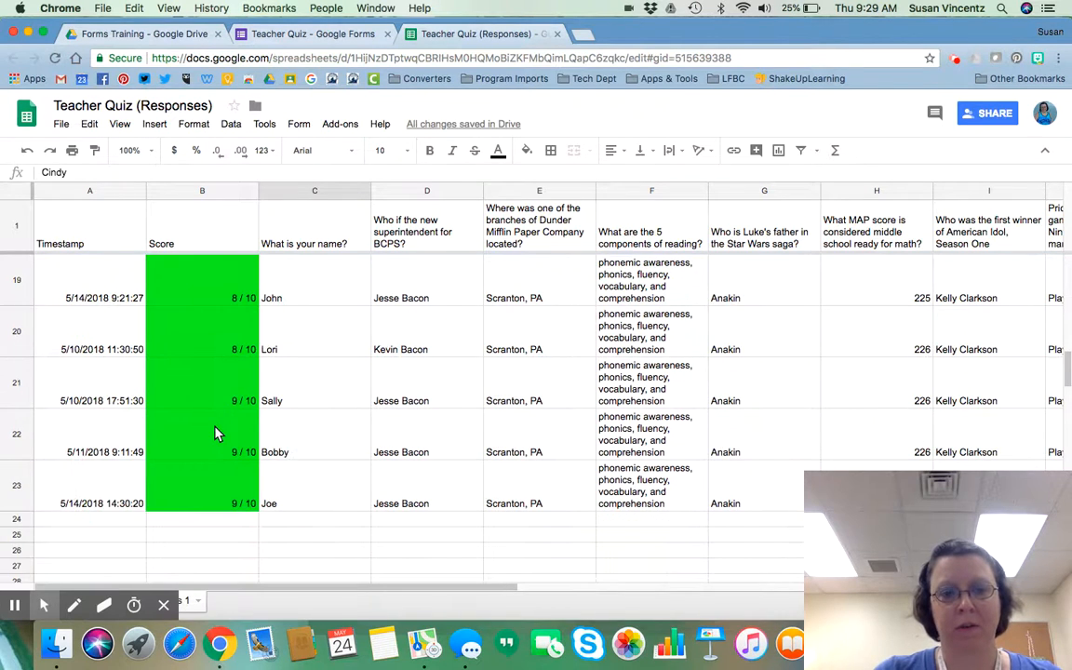
{"action": "scroll", "coordinate": [214, 434], "scroll_direction": "up", "scroll_amount": 12}
{"action": "scroll", "coordinate": [214, 434], "scroll_direction": "up", "scroll_amount": 3}
{"action": "scroll", "coordinate": [214, 433], "scroll_direction": "down", "scroll_amount": 1}
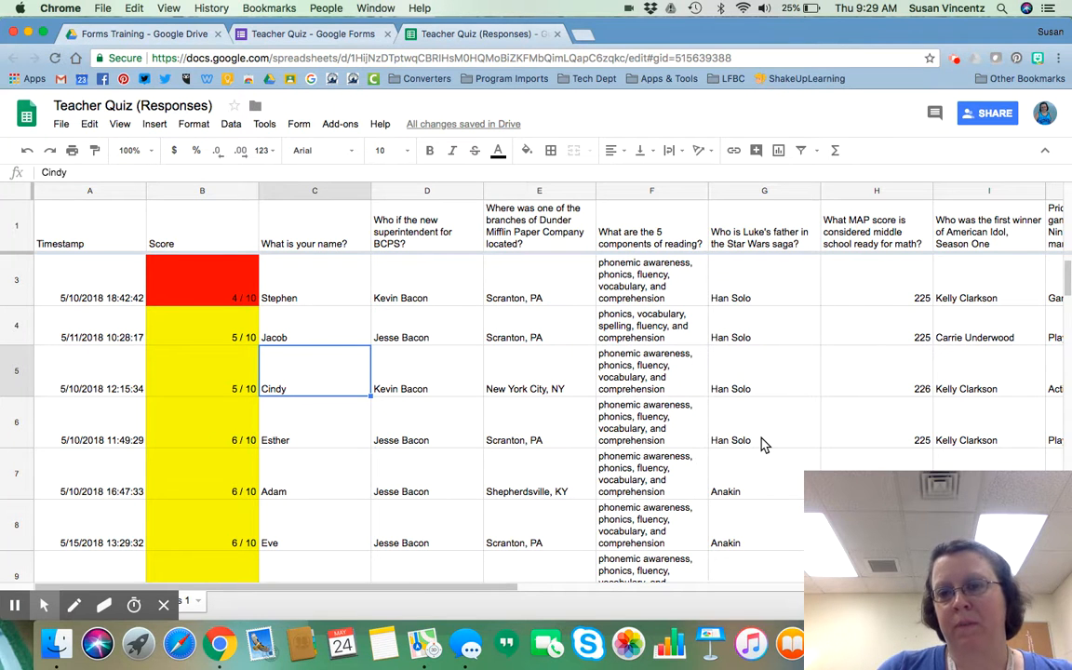
{"action": "scroll", "coordinate": [761, 445], "scroll_direction": "down", "scroll_amount": 2}
{"action": "scroll", "coordinate": [761, 445], "scroll_direction": "up", "scroll_amount": 3}
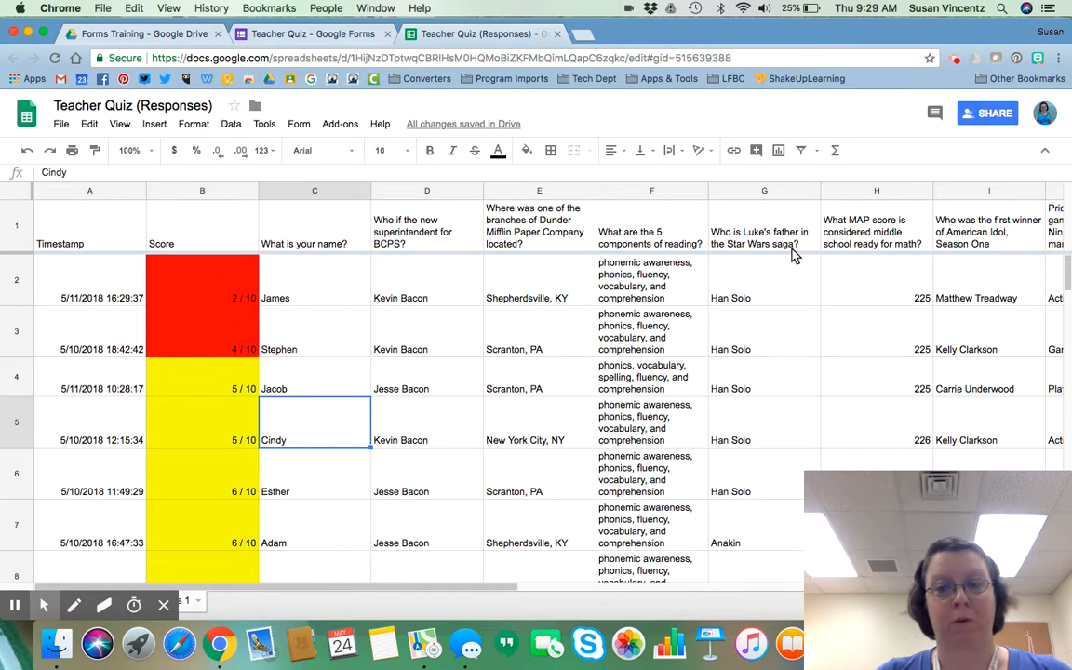
{"action": "left_click", "coordinate": [778, 192]}
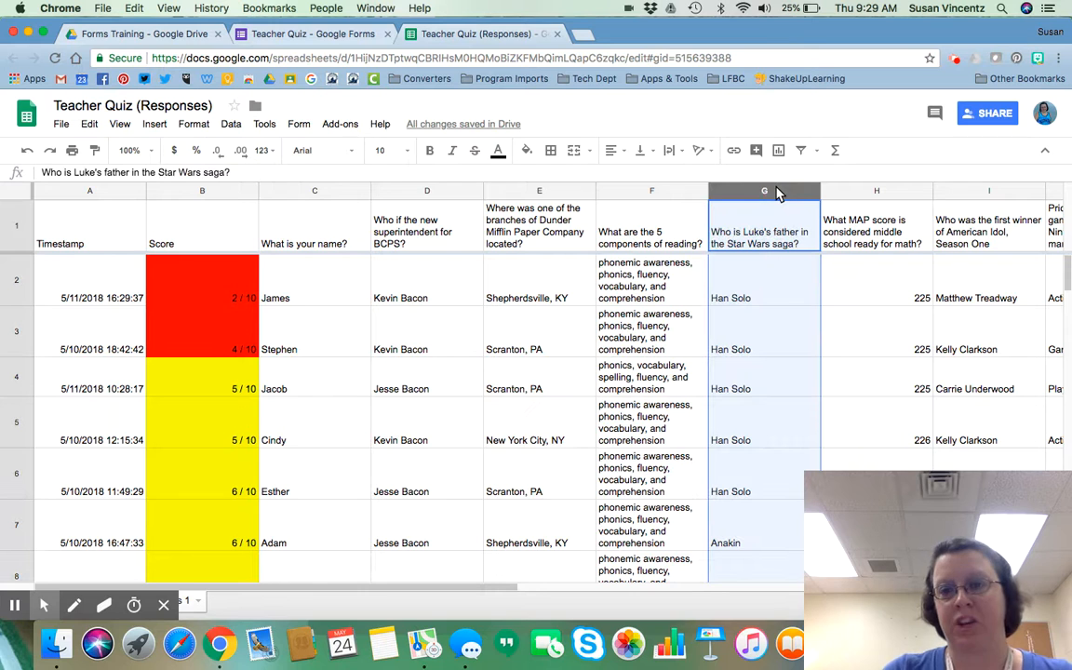
{"action": "left_click", "coordinate": [202, 128]}
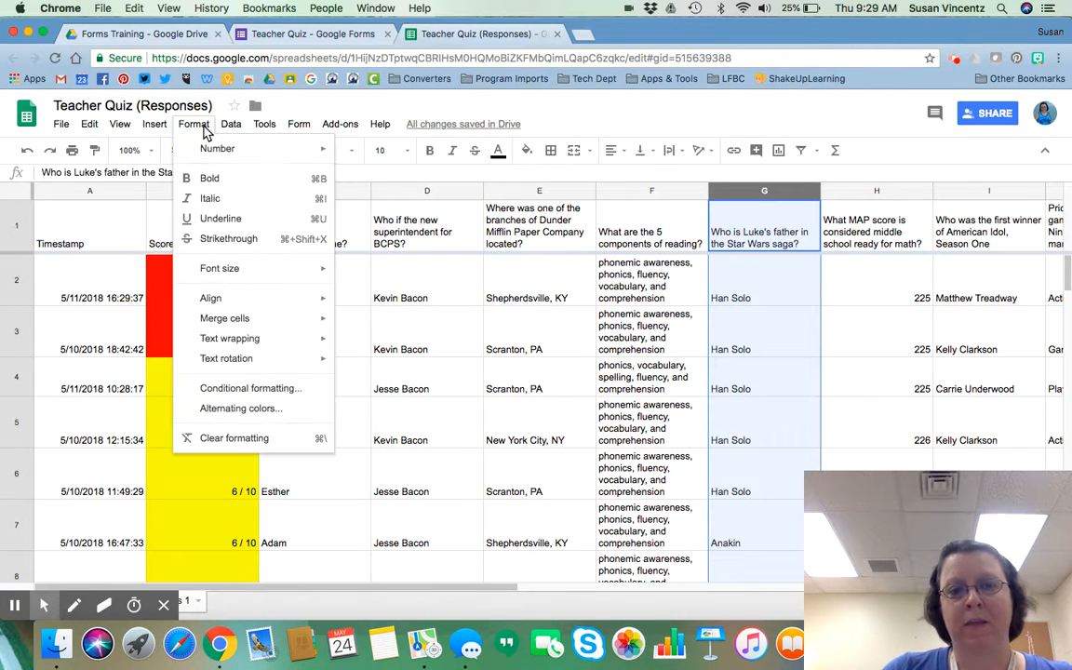
{"action": "left_click", "coordinate": [283, 390]}
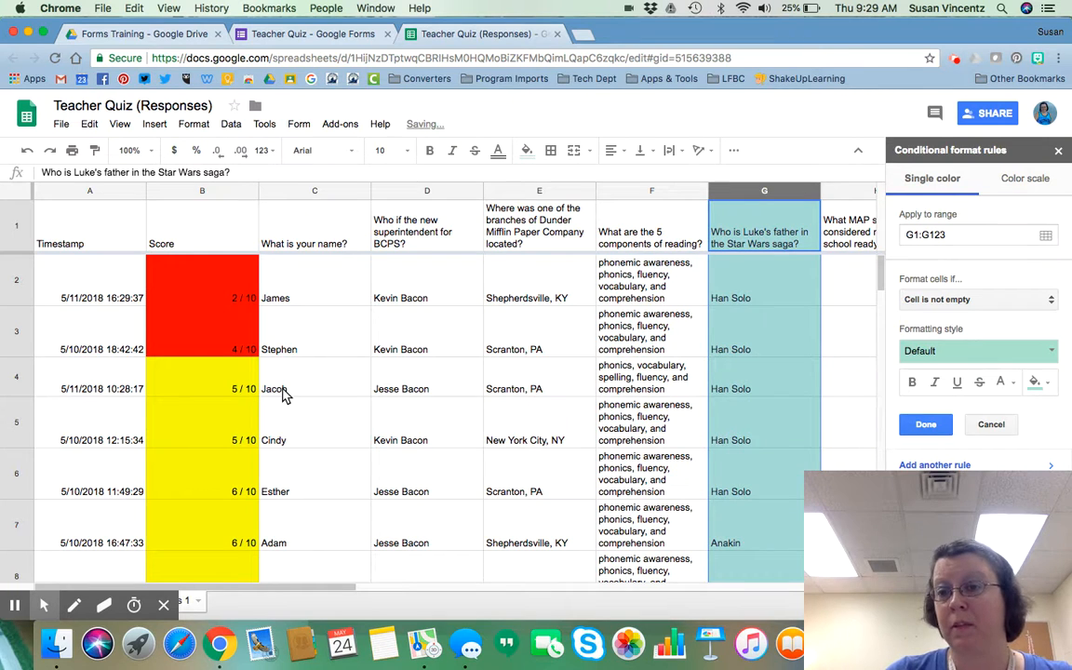
{"action": "left_click", "coordinate": [976, 300]}
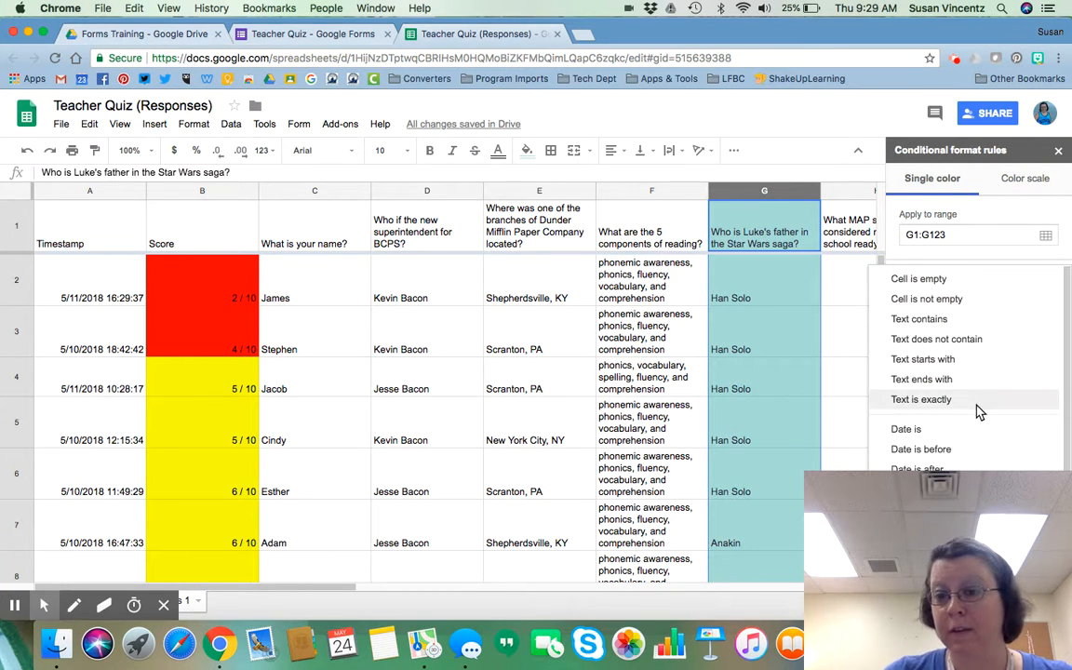
{"action": "scroll", "coordinate": [977, 410], "scroll_direction": "down", "scroll_amount": 3}
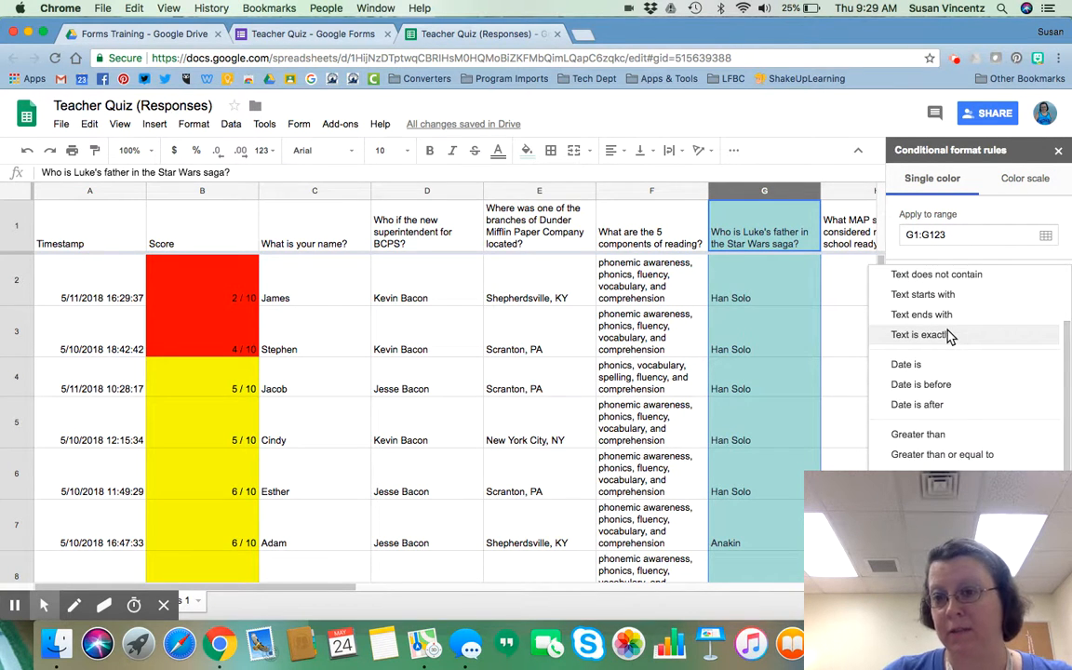
{"action": "left_click", "coordinate": [950, 336]}
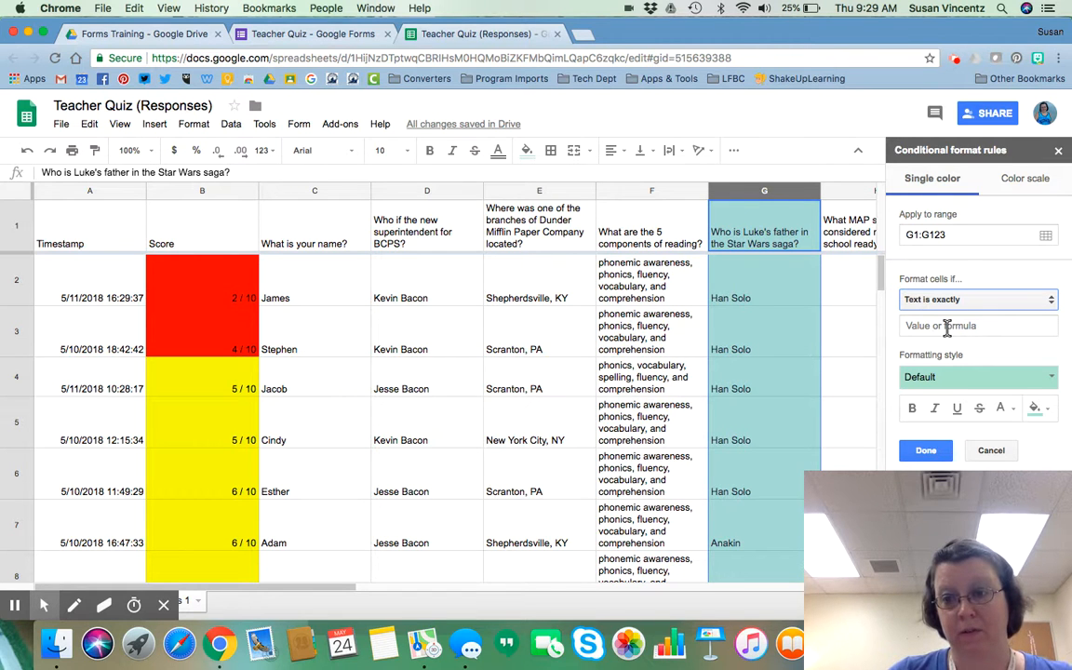
{"action": "left_click", "coordinate": [984, 452]}
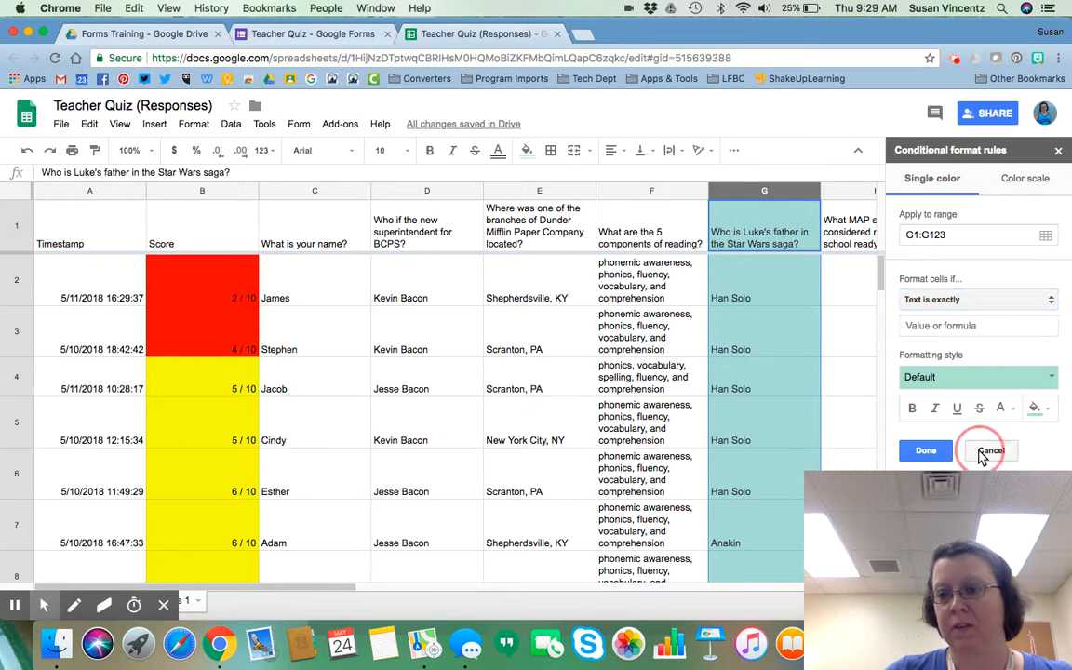
Create a conditional formatting rule on the "Who is Luke's father in the Star Wars saga?" column for text that is exactly "Anakin"
{"action": "left_click", "coordinate": [766, 445]}
{"action": "scroll", "coordinate": [768, 452], "scroll_direction": "down", "scroll_amount": 5}
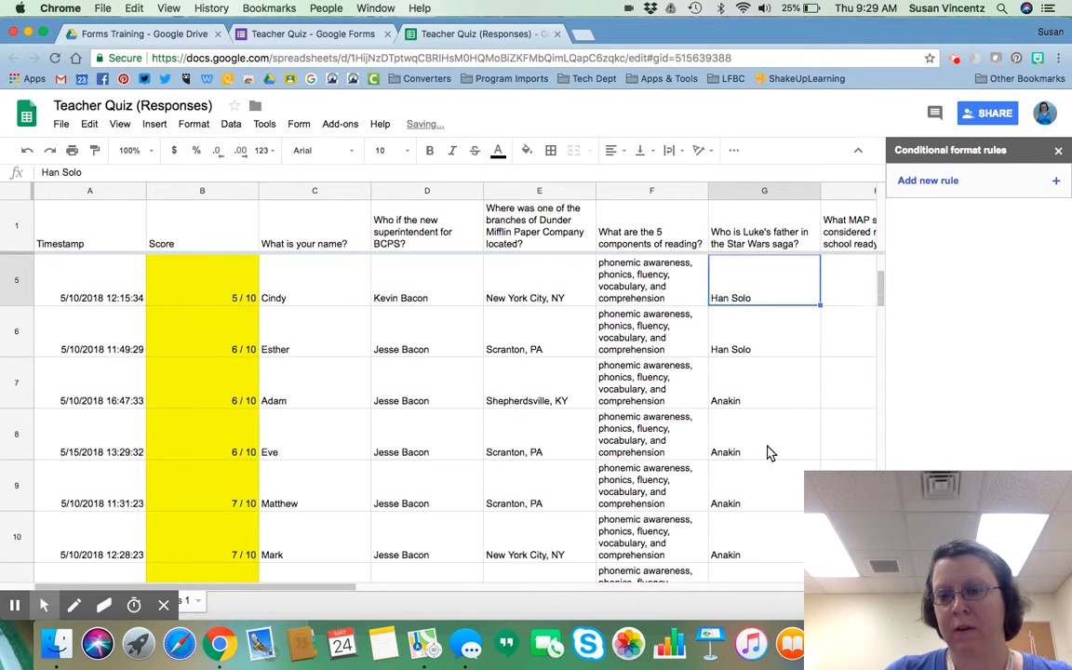
{"action": "scroll", "coordinate": [768, 451], "scroll_direction": "down", "scroll_amount": 5}
{"action": "scroll", "coordinate": [767, 451], "scroll_direction": "up", "scroll_amount": 8}
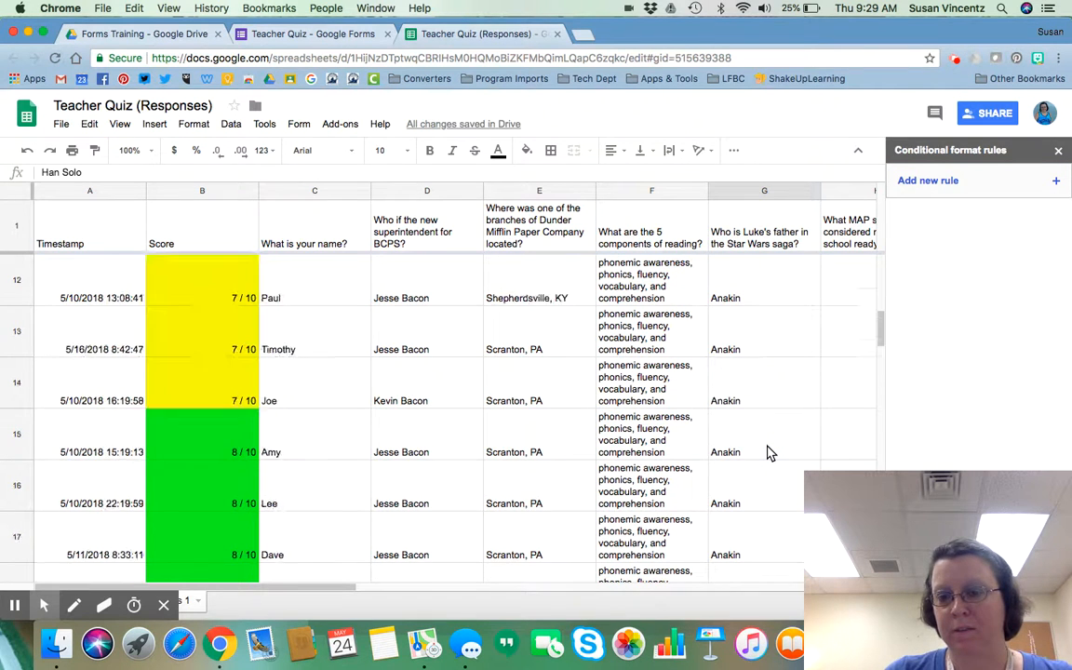
{"action": "left_click", "coordinate": [764, 191]}
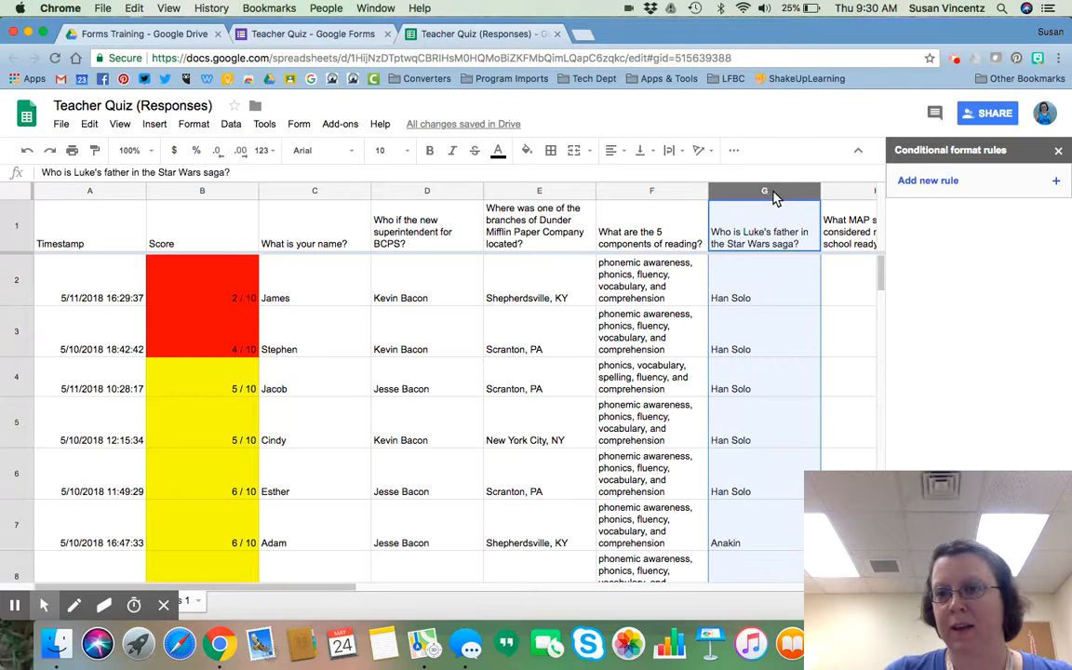
{"action": "left_click", "coordinate": [926, 186]}
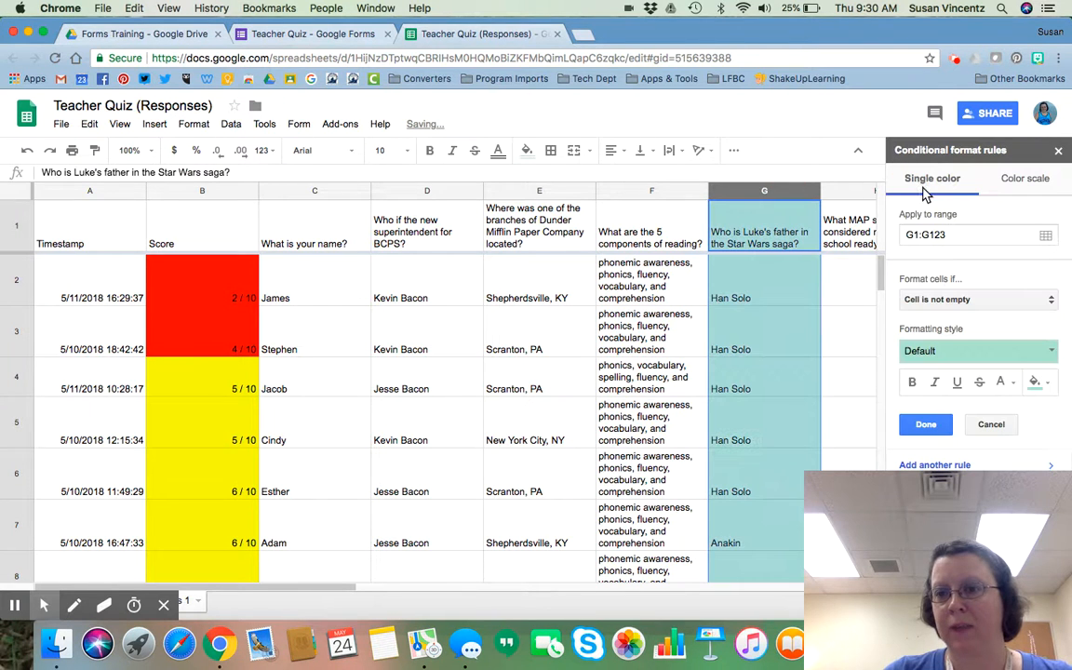
{"action": "left_click", "coordinate": [1044, 304]}
{"action": "left_click", "coordinate": [1003, 399]}
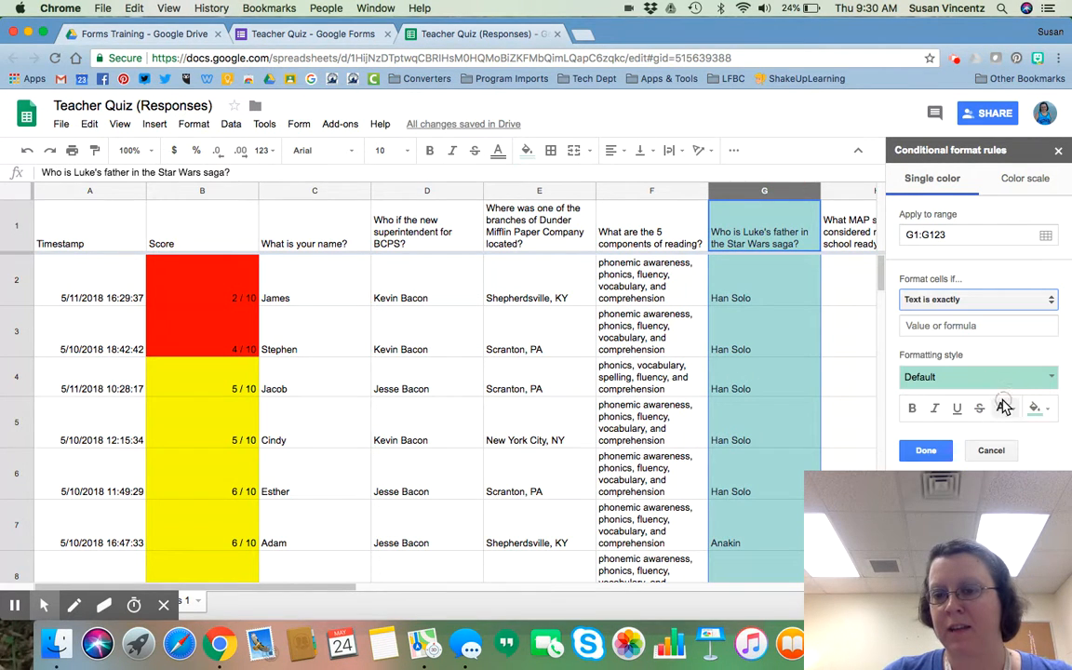
{"action": "left_click", "coordinate": [986, 324]}
{"action": "type", "text": "Anakin"}
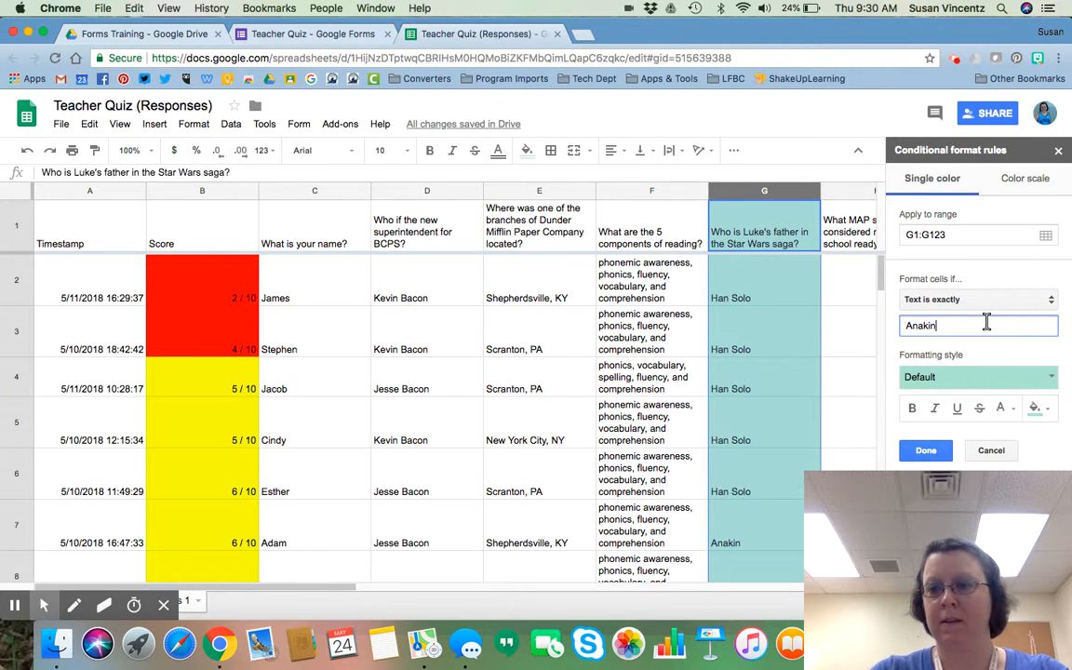
Give the "Anakin" rule a green fill, save it, and check the color coding down the Star Wars answer column
{"action": "left_click", "coordinate": [1047, 410]}
{"action": "left_click", "coordinate": [968, 469]}
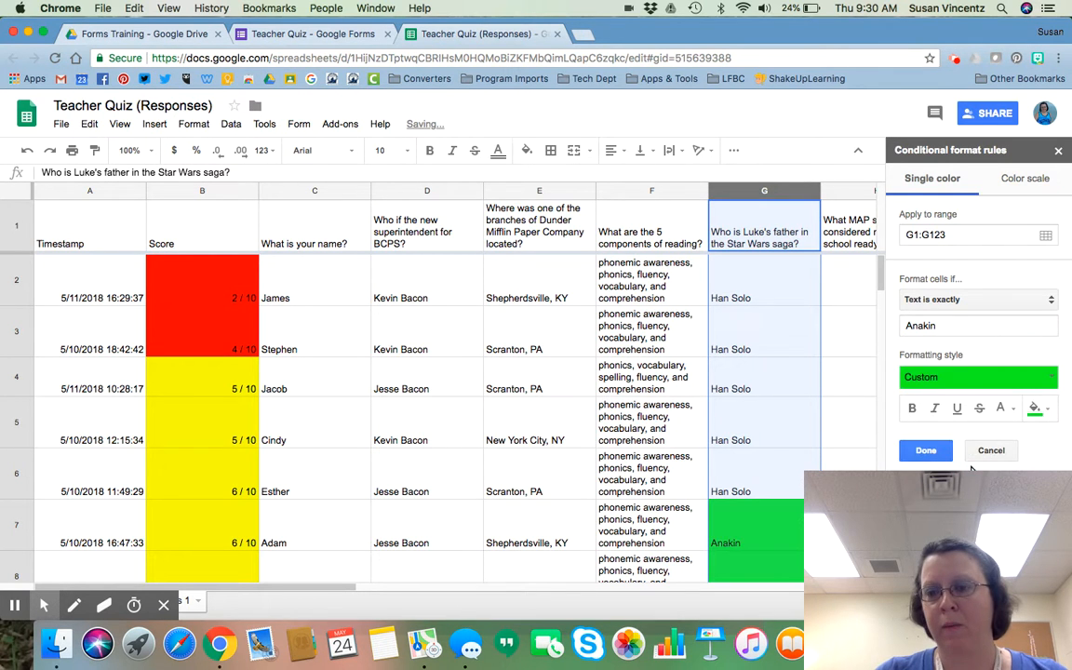
{"action": "left_click", "coordinate": [946, 452]}
{"action": "left_click", "coordinate": [862, 413]}
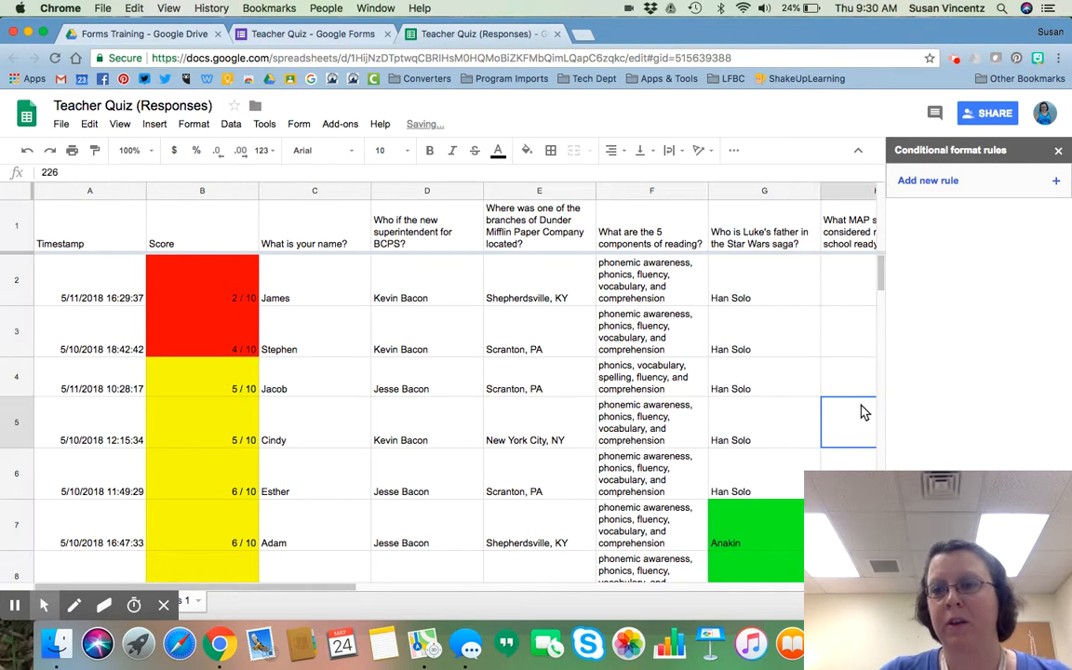
{"action": "scroll", "coordinate": [773, 473], "scroll_direction": "down", "scroll_amount": 10}
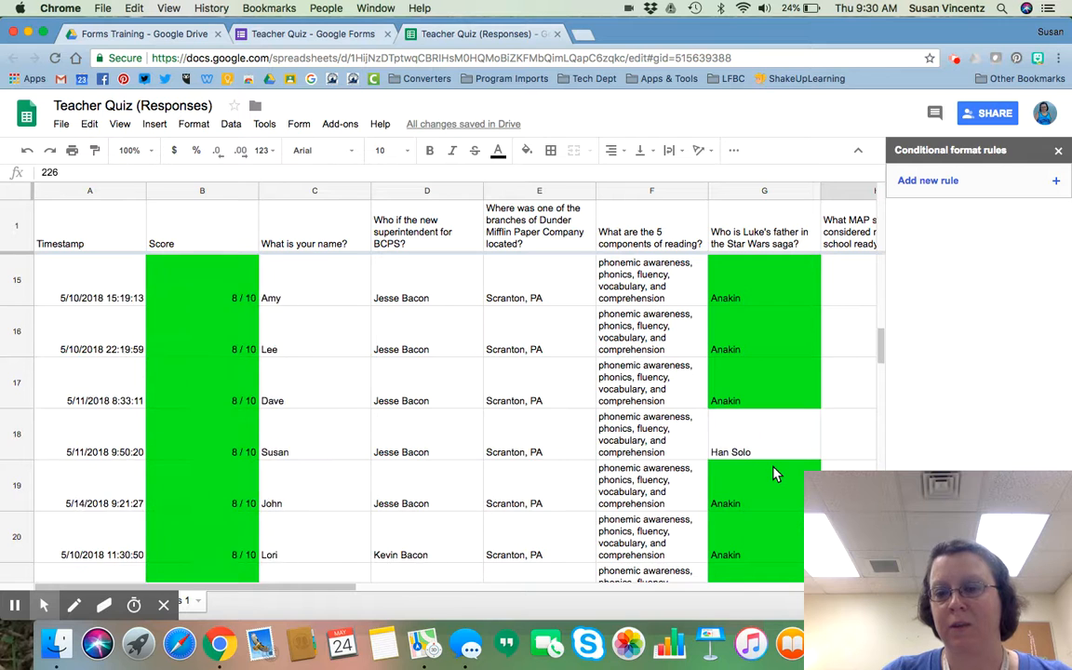
{"action": "scroll", "coordinate": [773, 473], "scroll_direction": "down", "scroll_amount": 2}
{"action": "scroll", "coordinate": [774, 472], "scroll_direction": "up", "scroll_amount": 10}
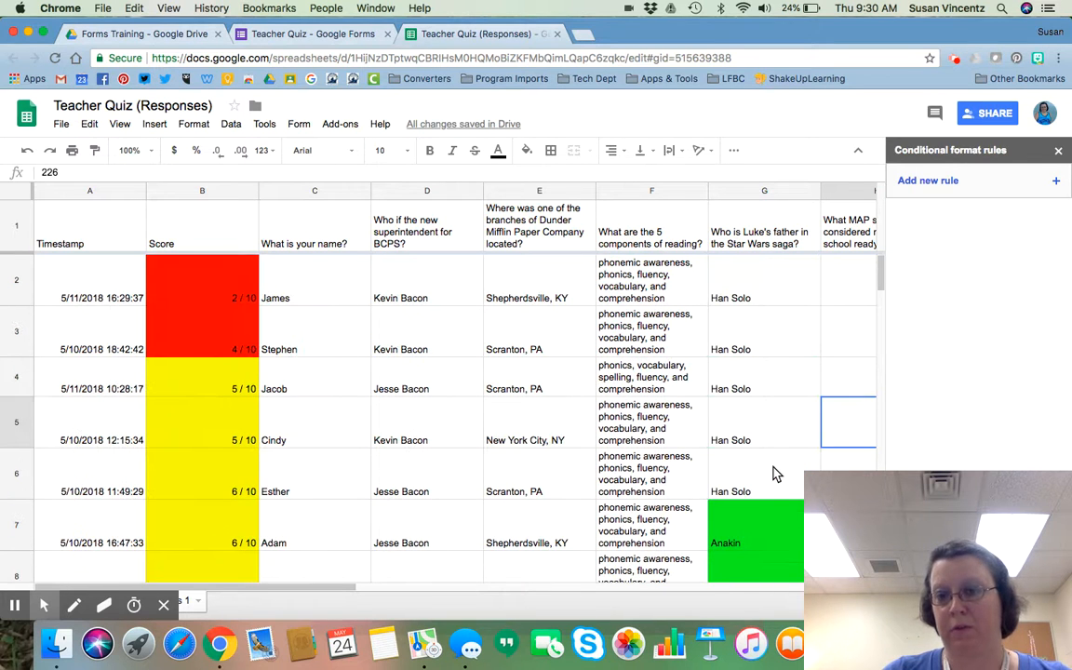